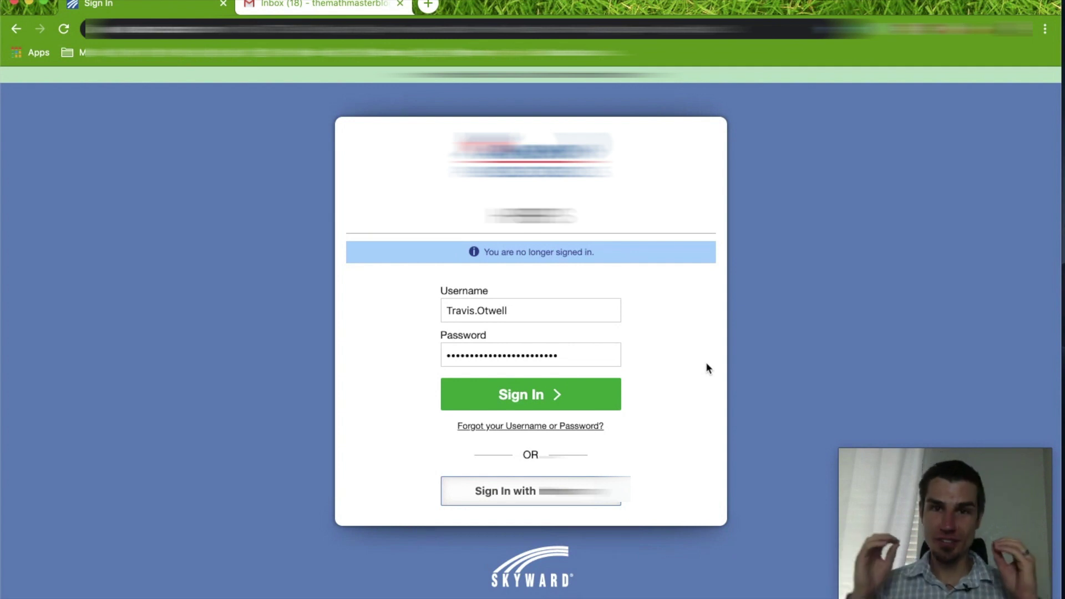
Sign in to Skyward with the saved credentials and open the Student List from the Teacher Access student features
{"action": "left_click", "coordinate": [557, 398]}
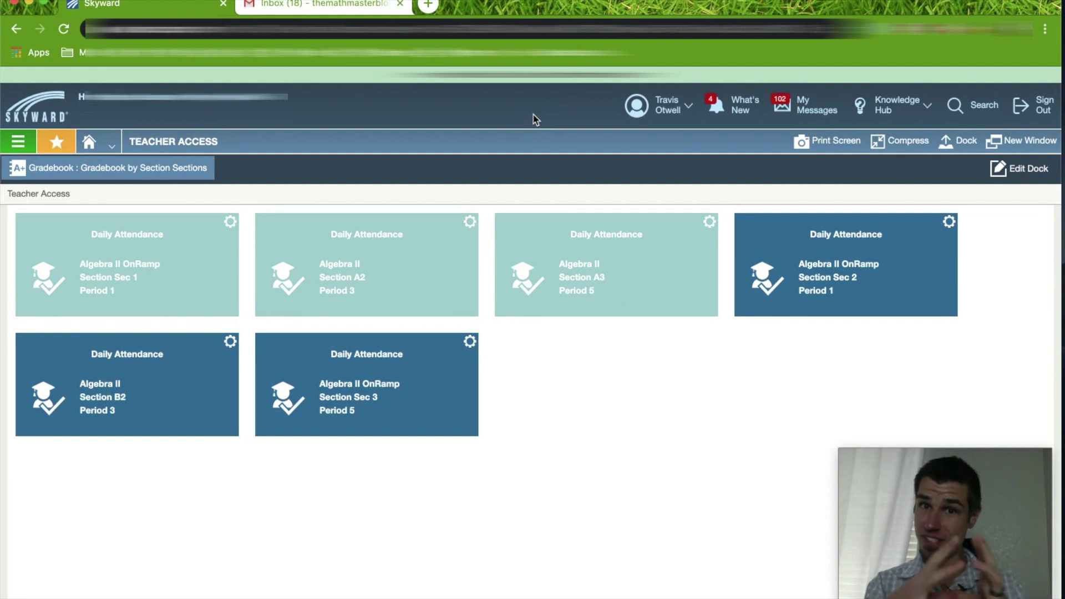
{"action": "left_click", "coordinate": [19, 144]}
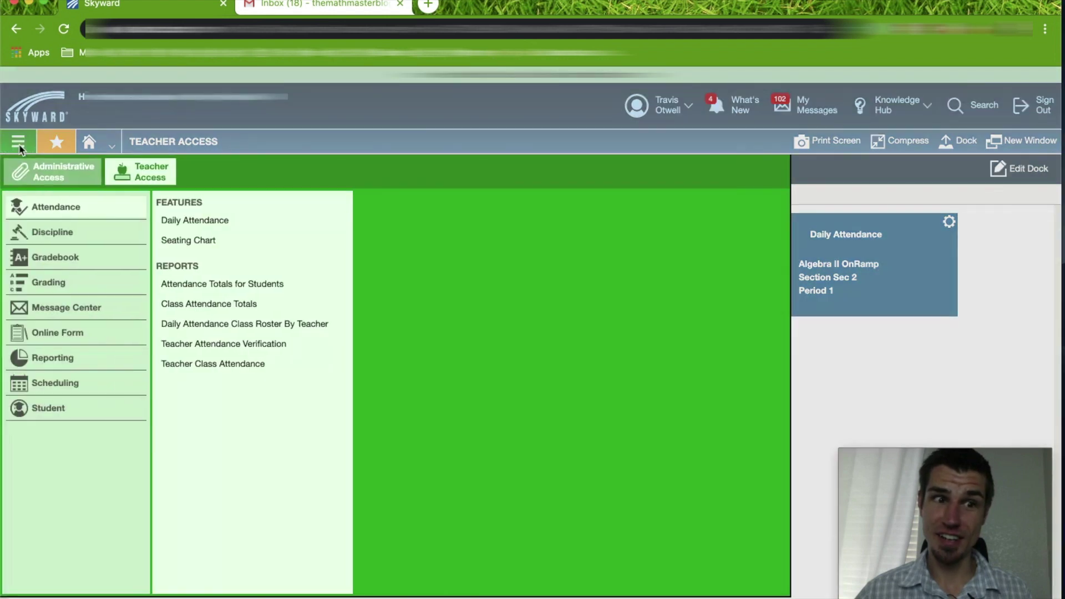
{"action": "left_click", "coordinate": [52, 179]}
{"action": "left_click", "coordinate": [134, 178]}
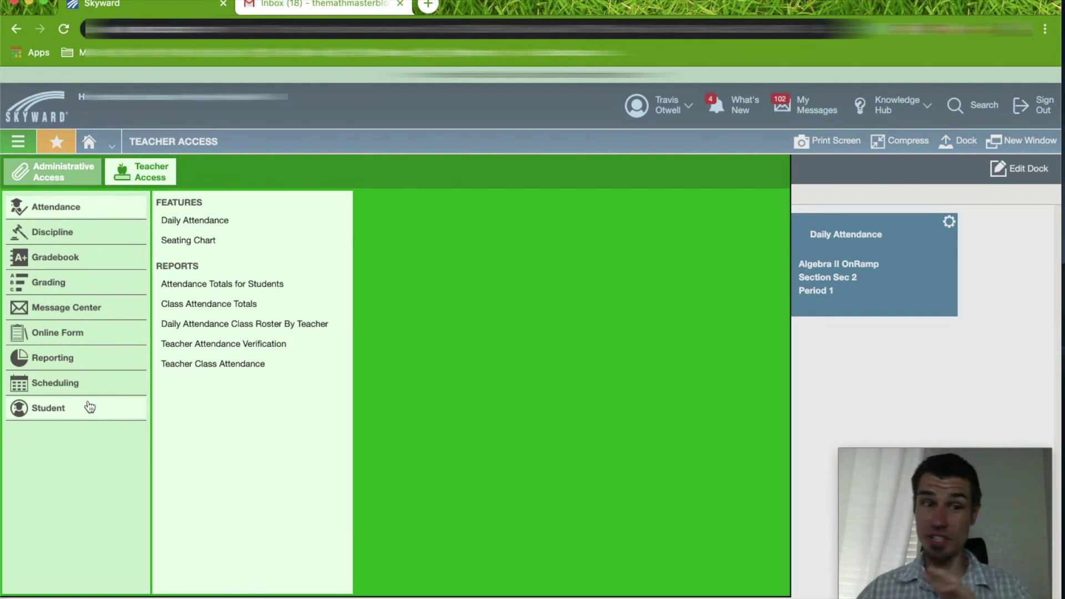
{"action": "left_click", "coordinate": [64, 416]}
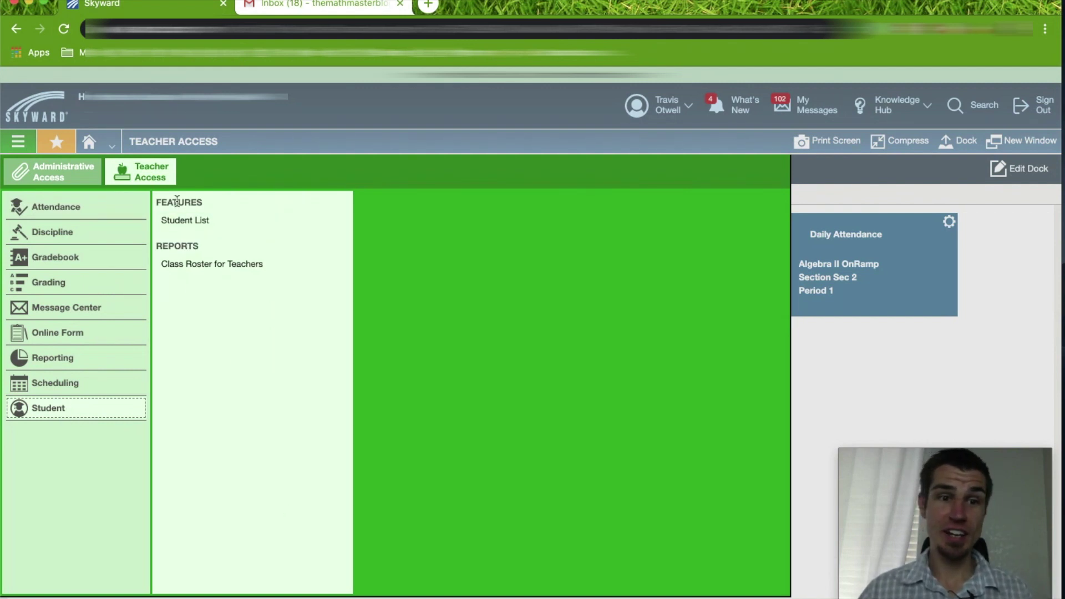
{"action": "left_click", "coordinate": [236, 222]}
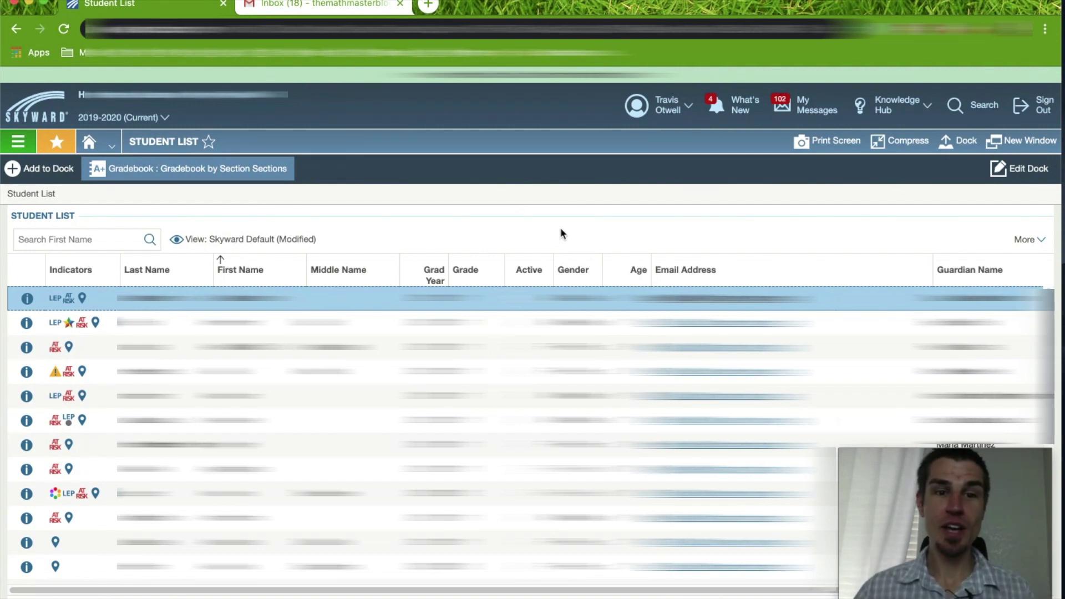
Export the student list as a CSV file
{"action": "left_click", "coordinate": [1041, 246]}
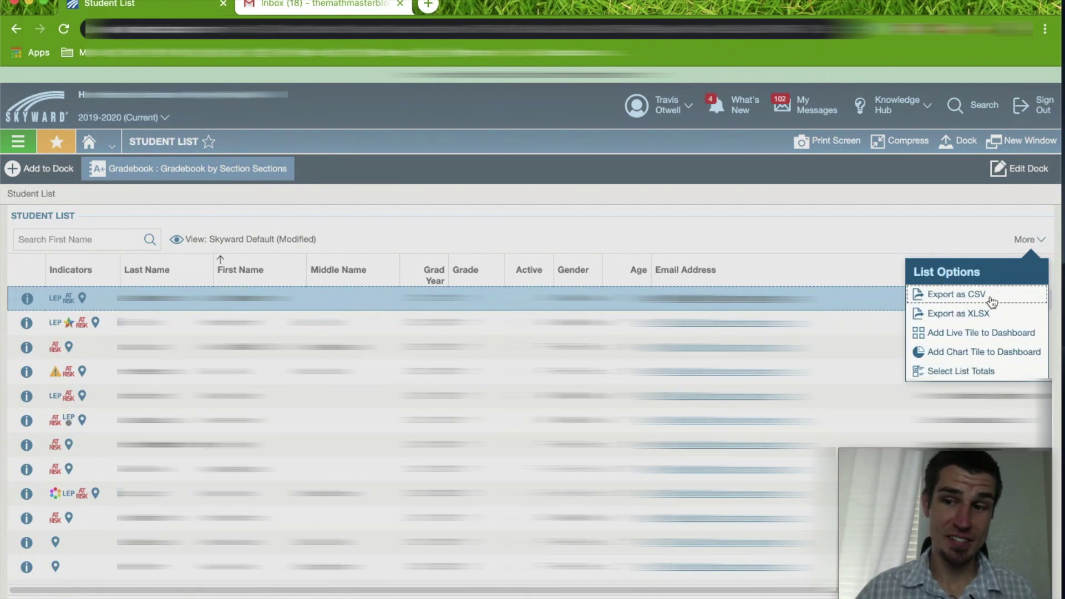
{"action": "left_click", "coordinate": [967, 299]}
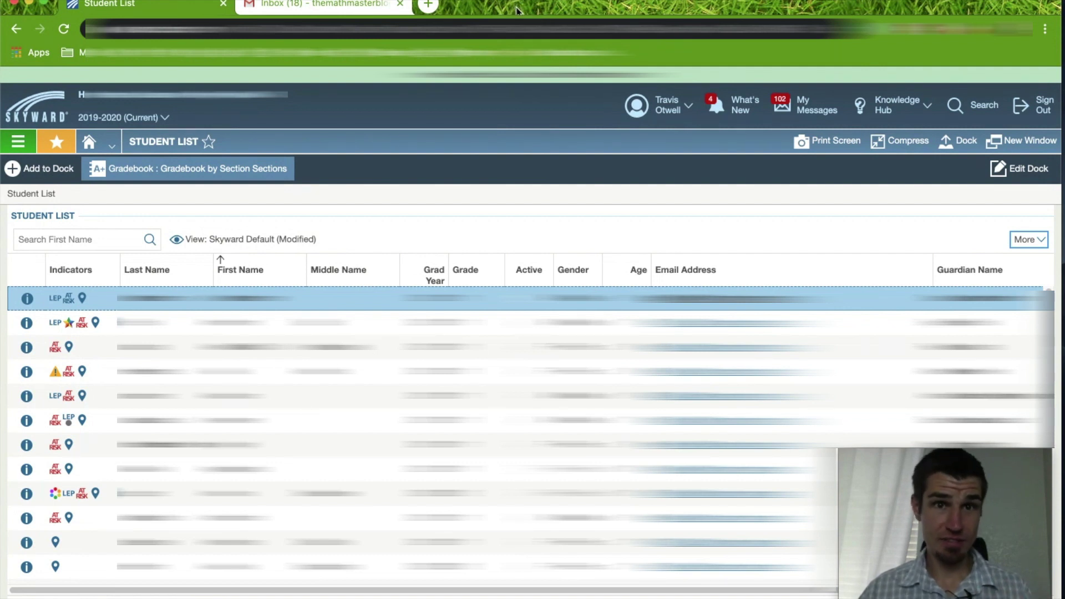
Switch to Gmail, go on to Google Drive, and upload the exported student list browse (2).csv from Downloads
{"action": "left_click", "coordinate": [337, 3]}
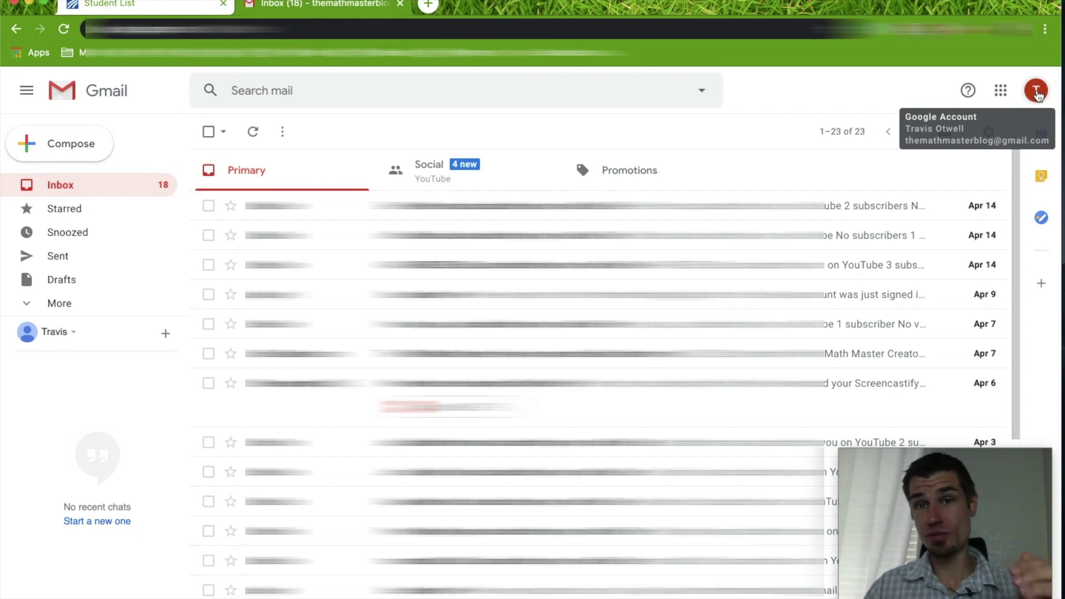
{"action": "left_click", "coordinate": [1001, 96]}
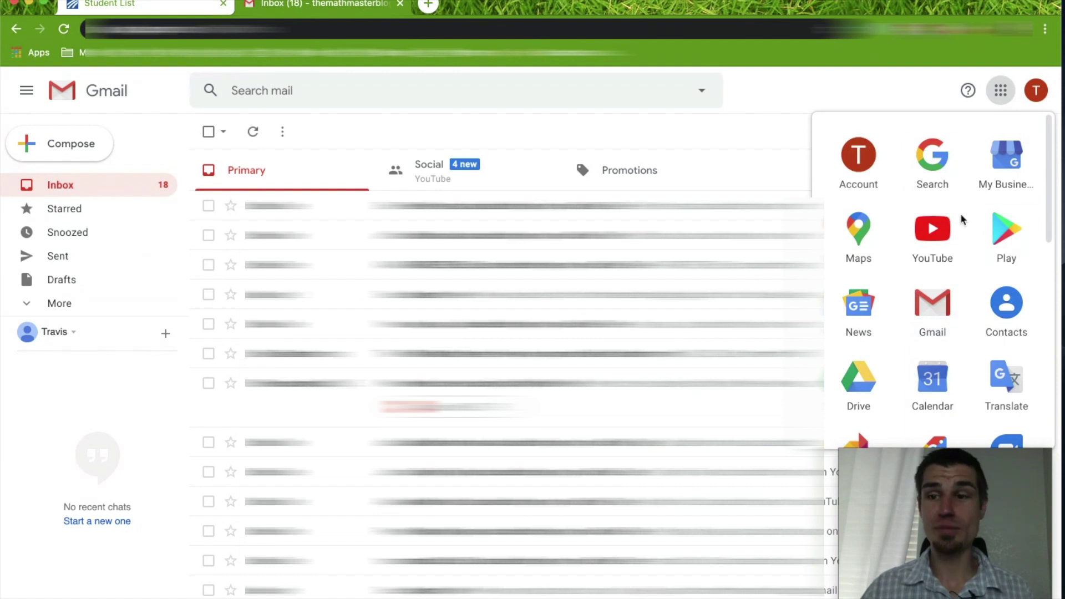
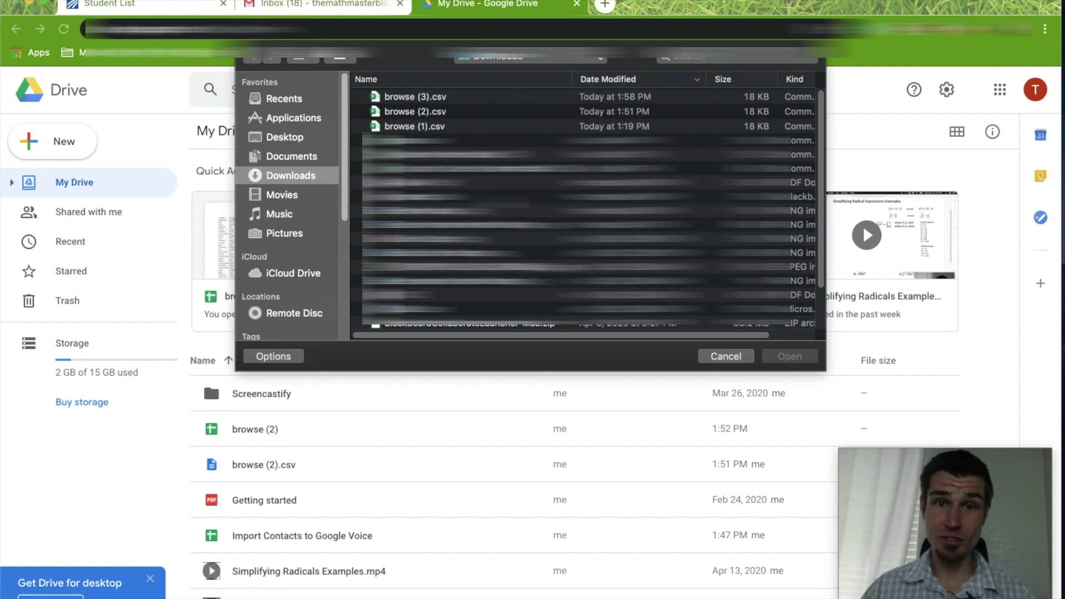
{"action": "left_click", "coordinate": [412, 99]}
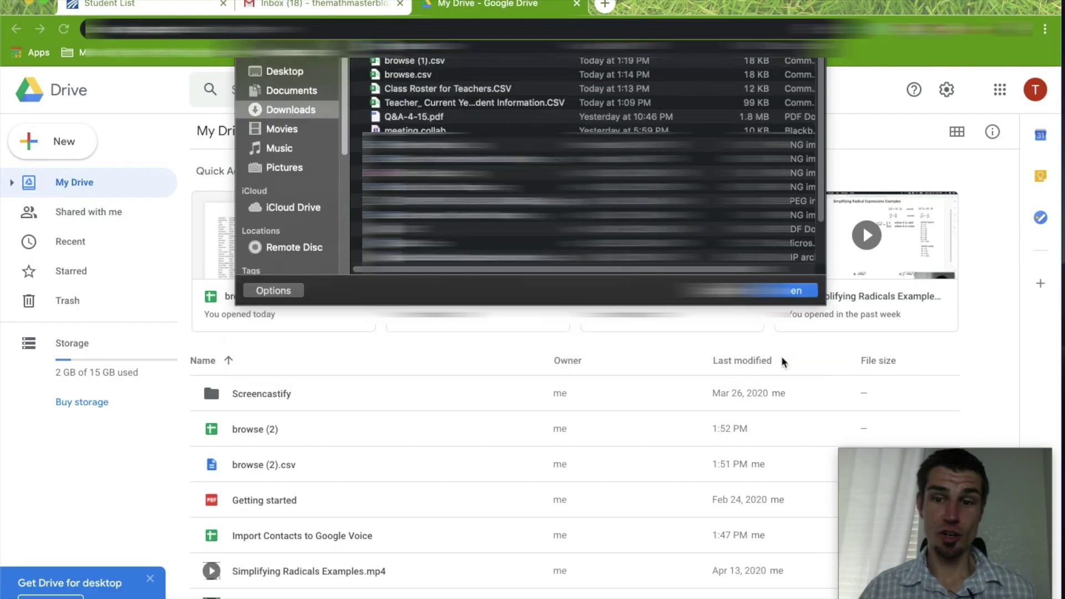
{"action": "left_click", "coordinate": [784, 357]}
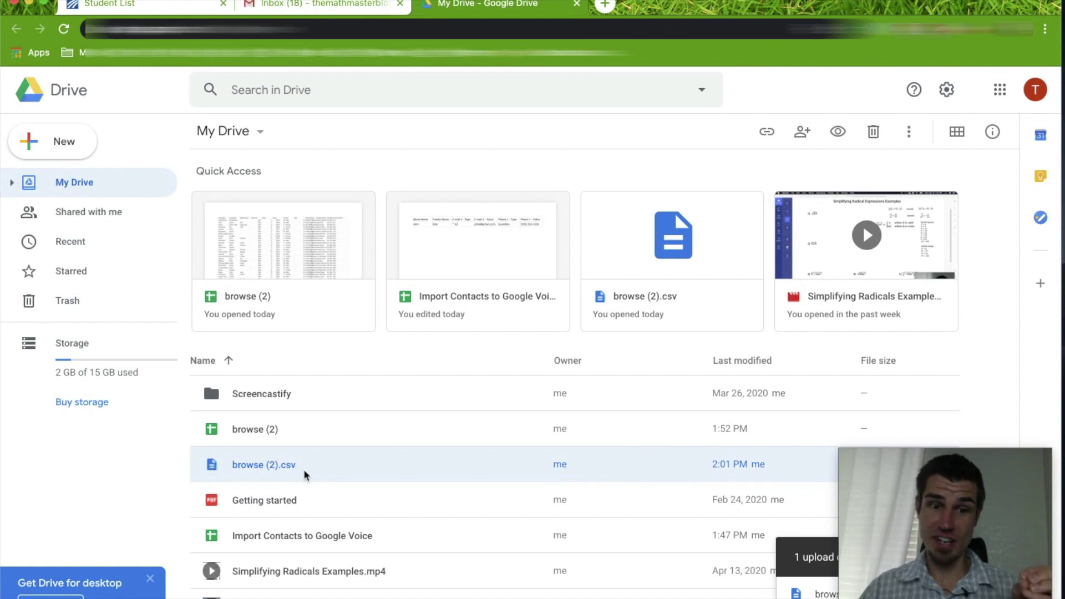
Open the uploaded browse (2).csv file with Google Sheets
{"action": "right_click", "coordinate": [263, 467]}
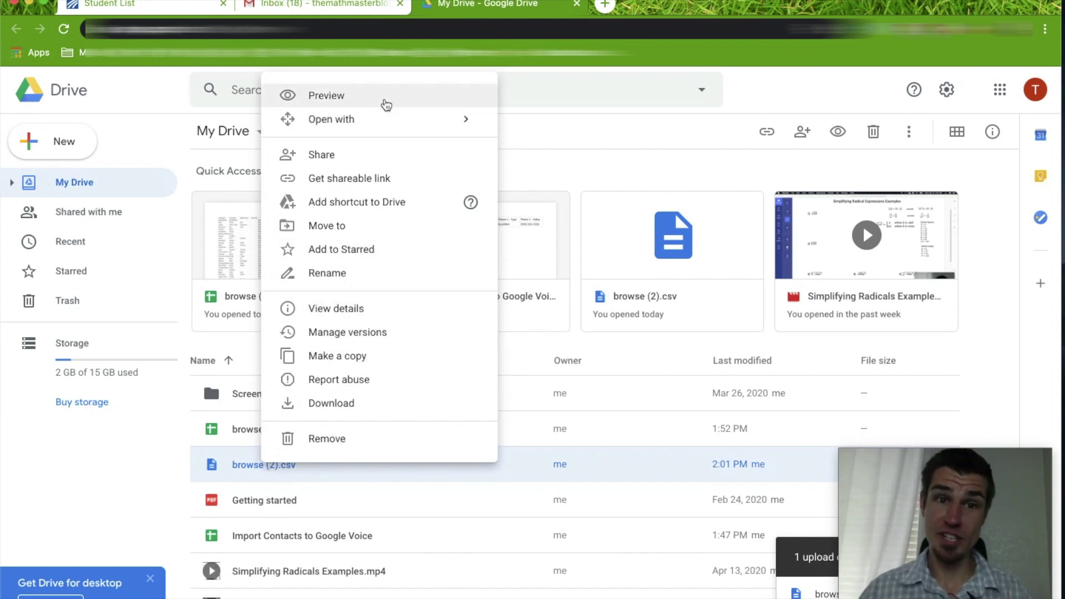
{"action": "mouse_move", "coordinate": [396, 117]}
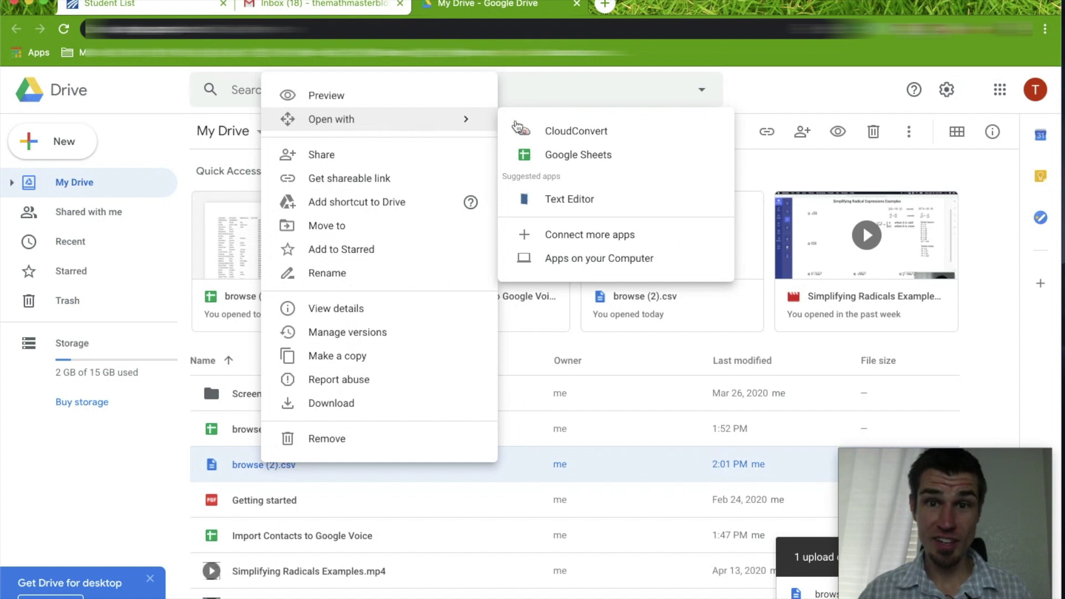
{"action": "left_click", "coordinate": [628, 159]}
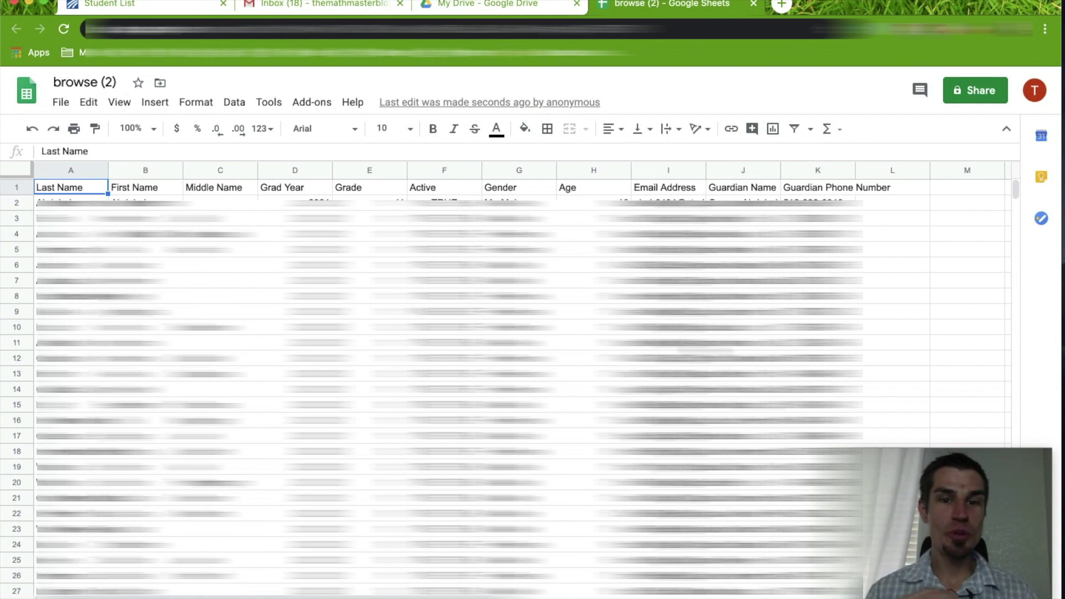
Examine the header row and the name, grad year, grade and active columns to decide which ones are unneeded
{"action": "left_click", "coordinate": [14, 187]}
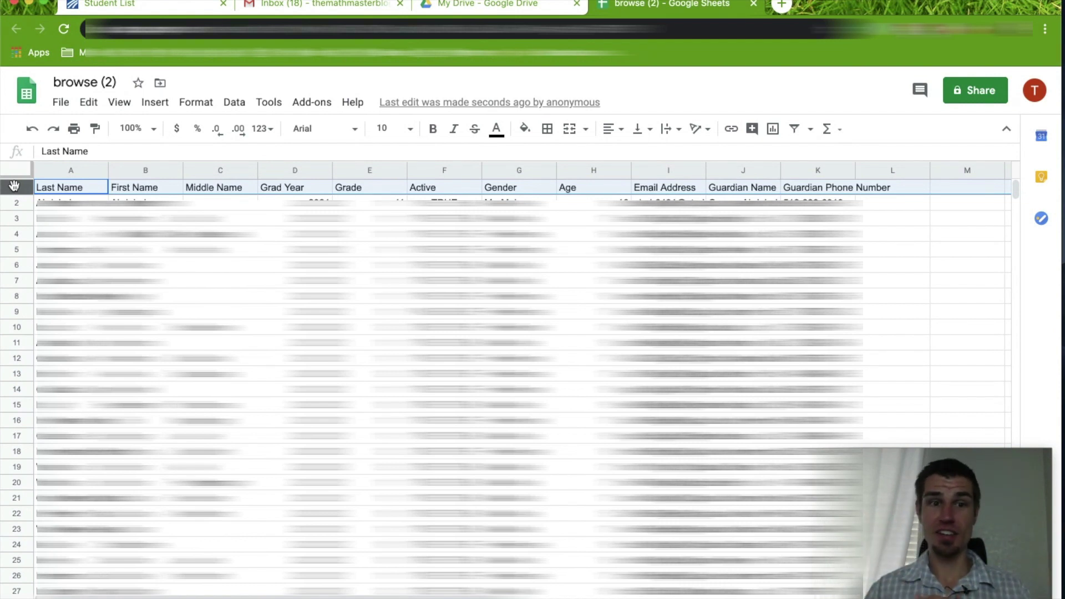
{"action": "left_click", "coordinate": [82, 170]}
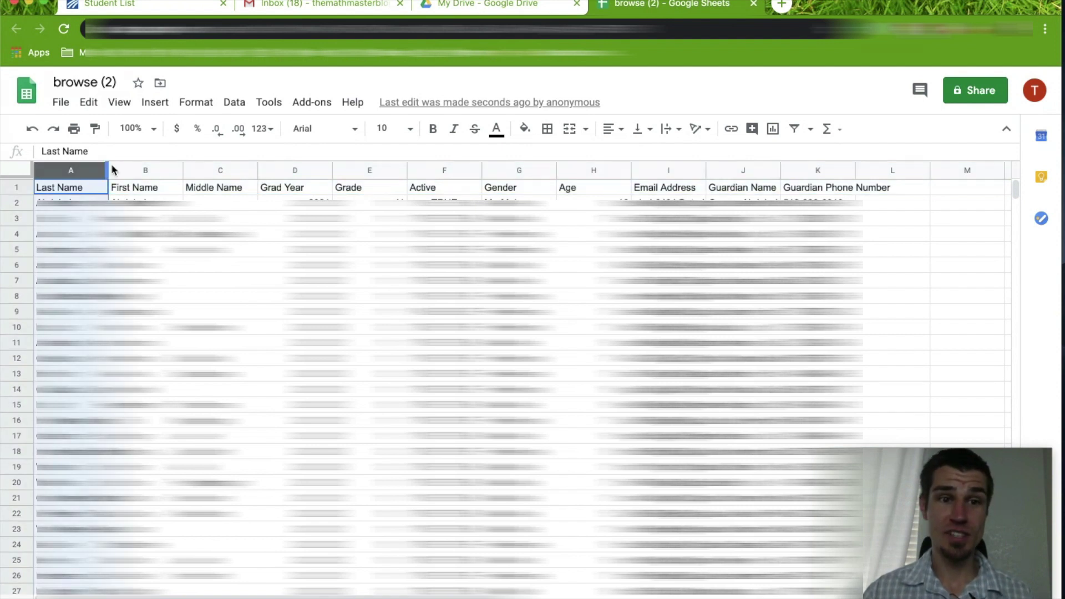
{"action": "left_click", "coordinate": [167, 169]}
{"action": "left_click", "coordinate": [220, 168]}
{"action": "left_click", "coordinate": [294, 170]}
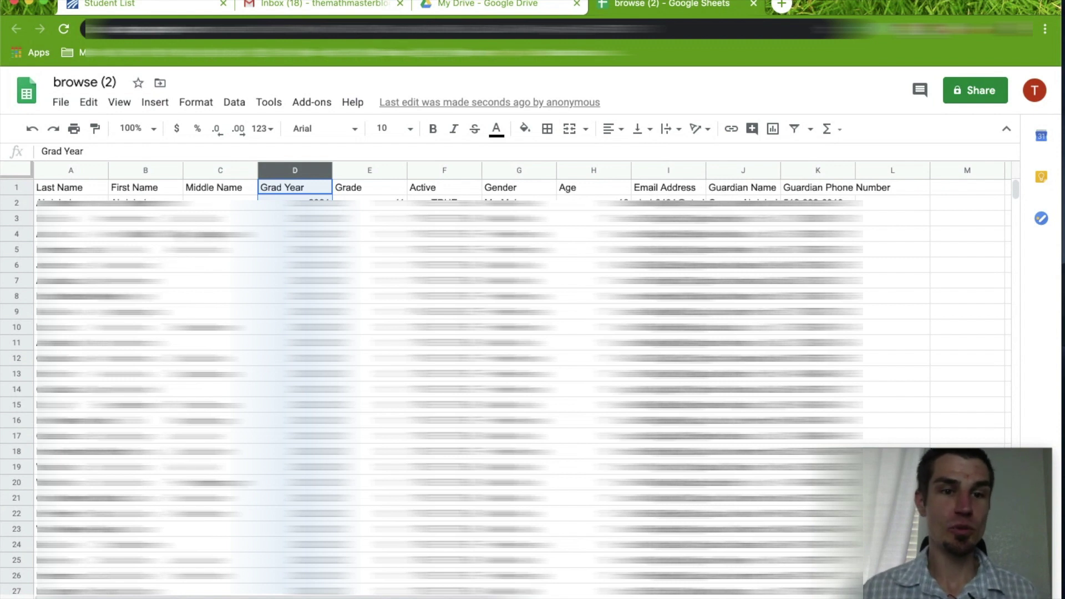
{"action": "left_click", "coordinate": [218, 189]}
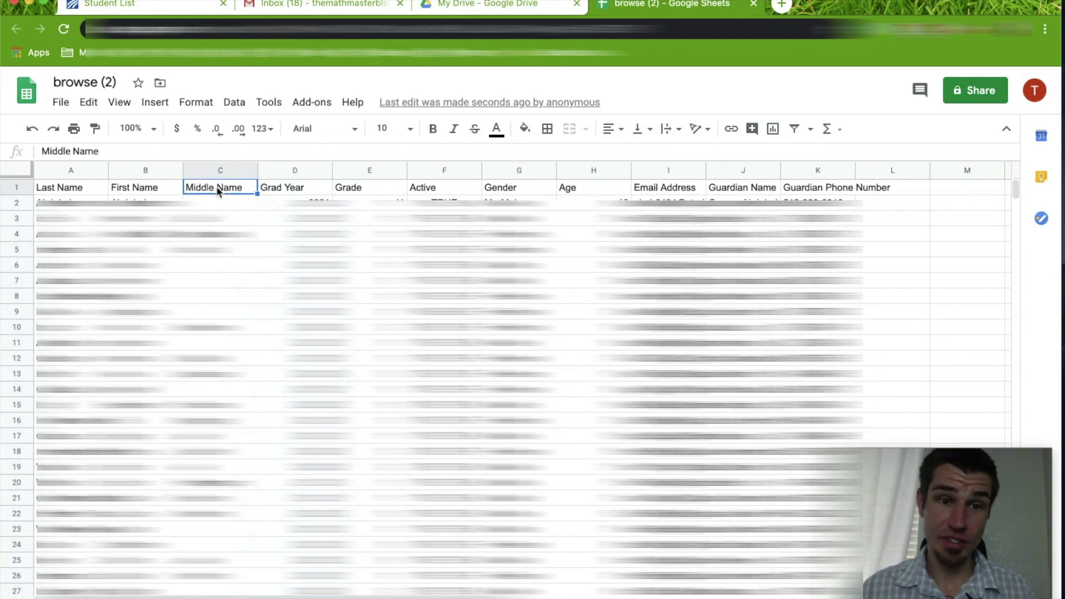
{"action": "left_click", "coordinate": [280, 192]}
{"action": "left_click", "coordinate": [350, 192]}
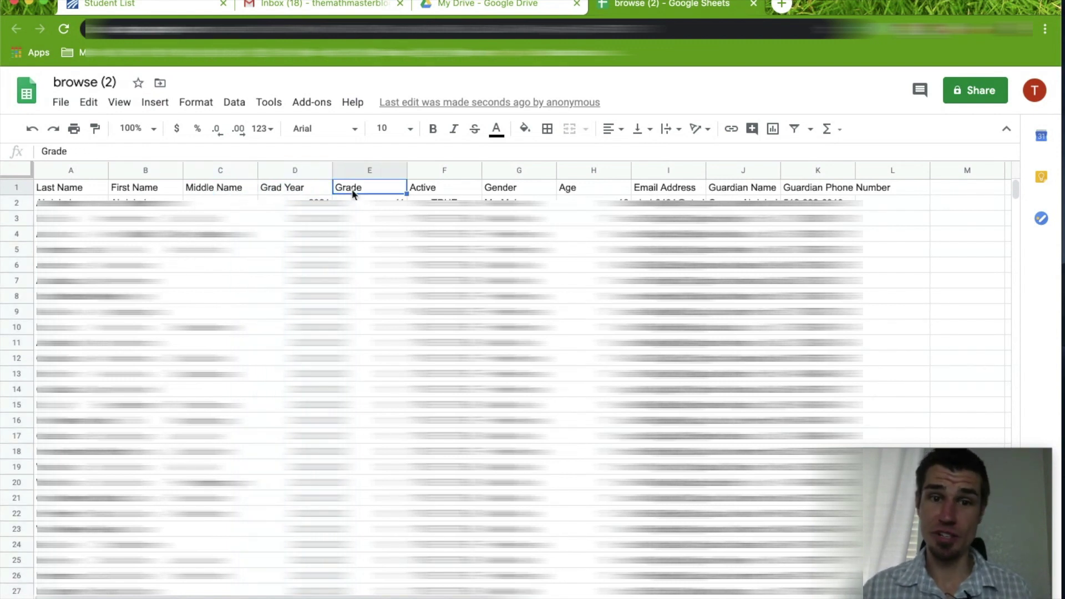
{"action": "left_click", "coordinate": [441, 191]}
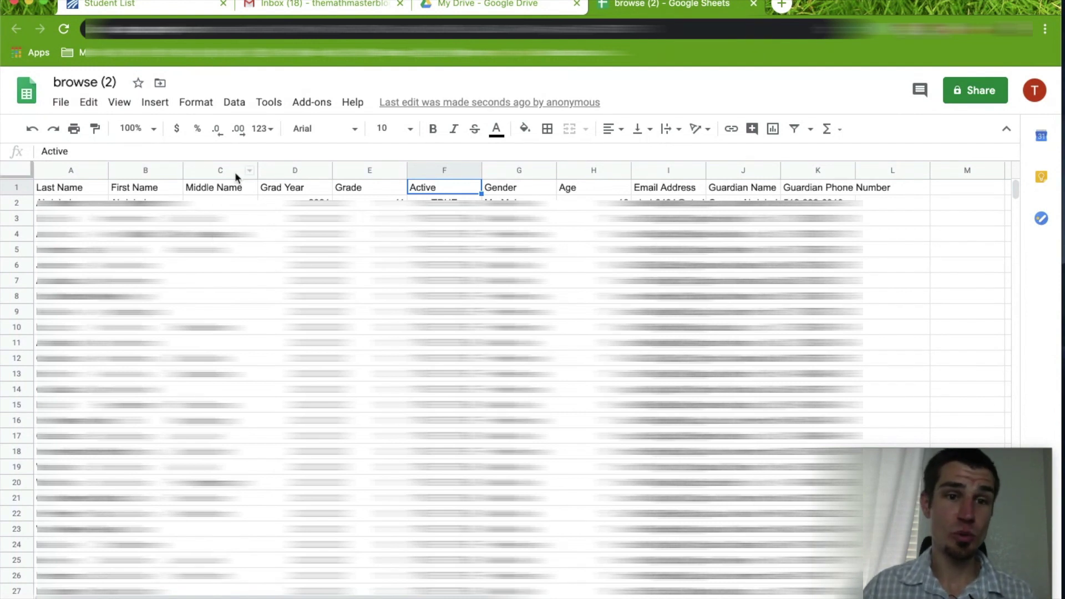
{"action": "left_click", "coordinate": [211, 170]}
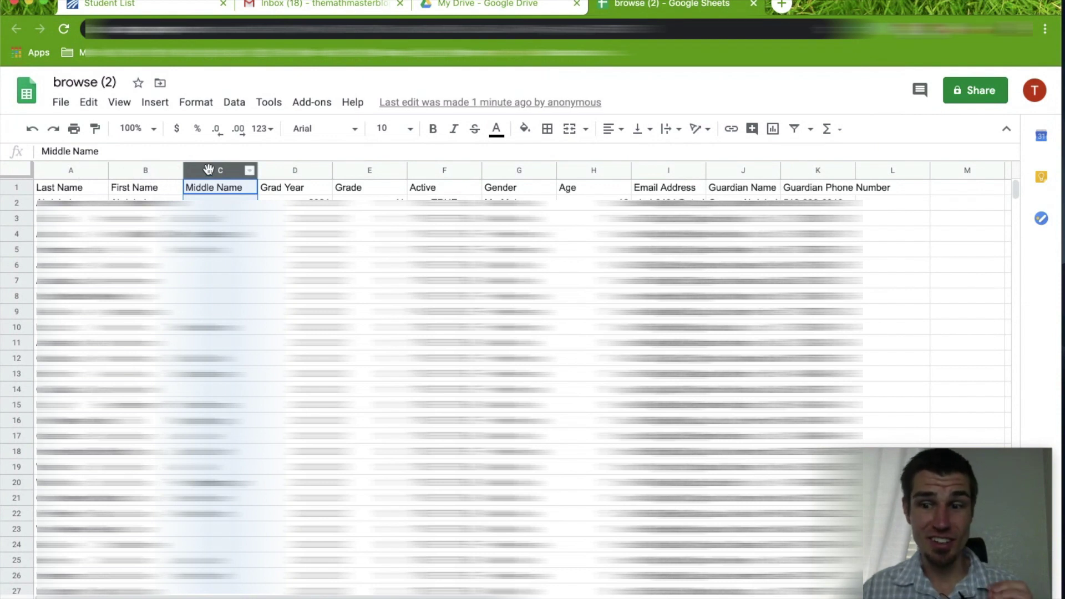
{"action": "left_click", "coordinate": [273, 171]}
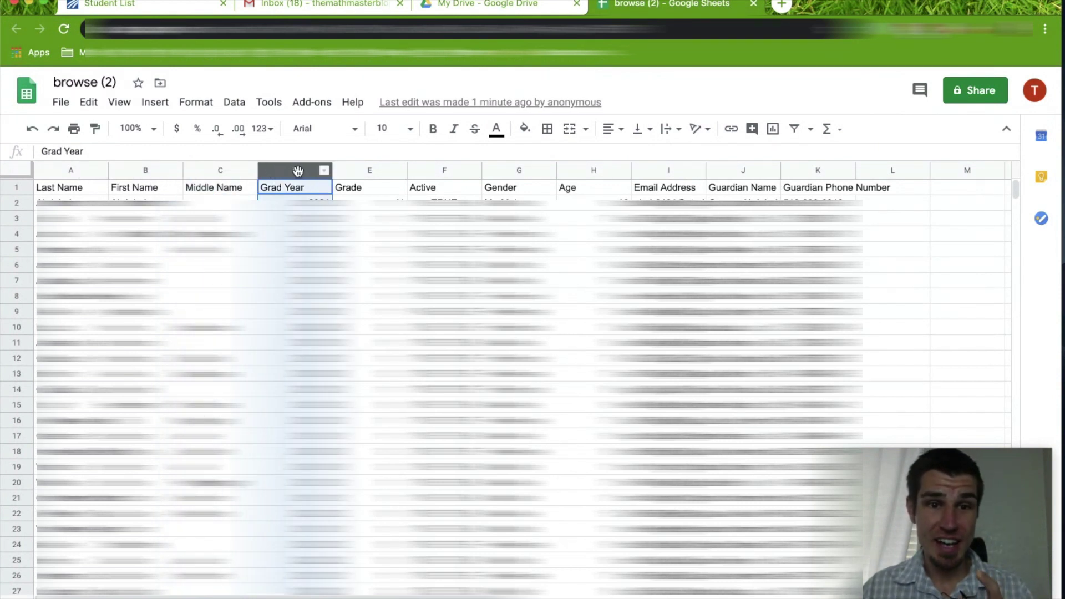
{"action": "left_click", "coordinate": [220, 172]}
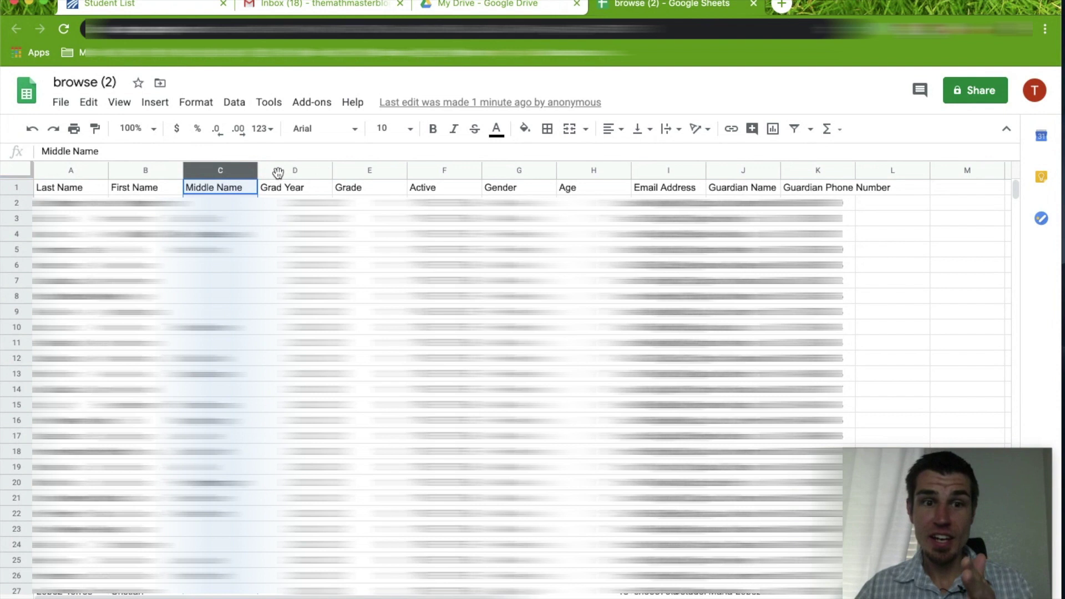
{"action": "left_click", "coordinate": [278, 173]}
{"action": "left_click", "coordinate": [205, 172]}
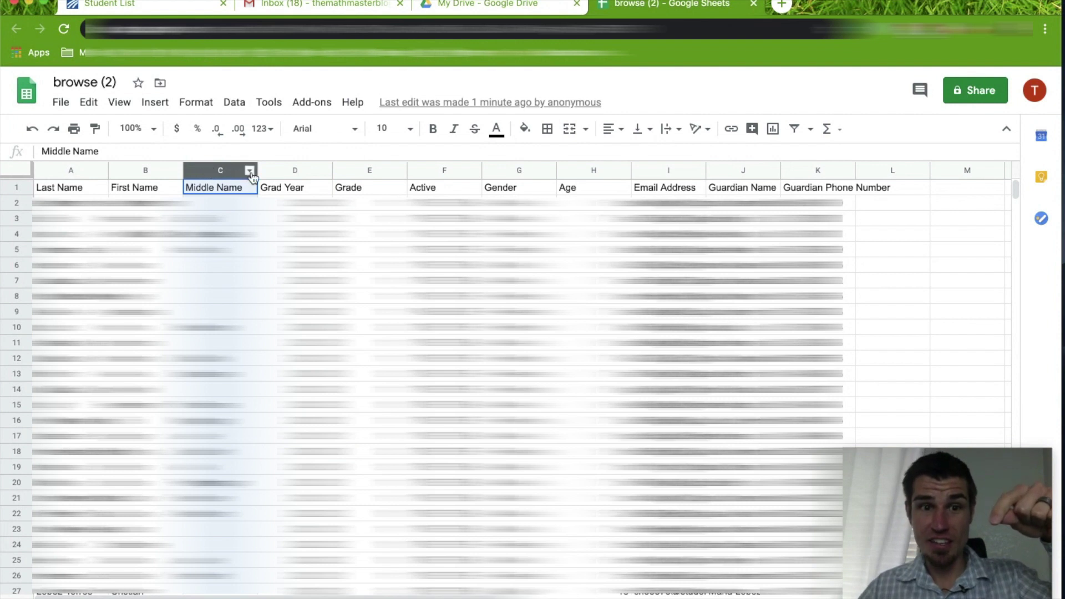
Try deleting columns C to H, Middle Name through Age, as one block and undo the deletion
{"action": "left_click_drag", "start_coordinate": [222, 173], "coordinate": [593, 170]}
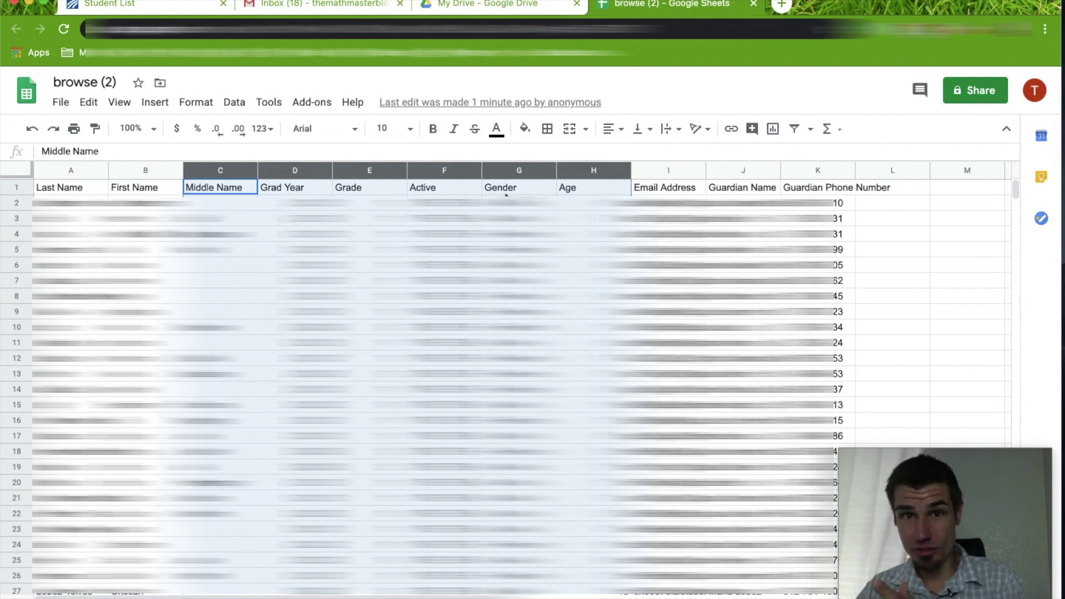
{"action": "right_click", "coordinate": [305, 169]}
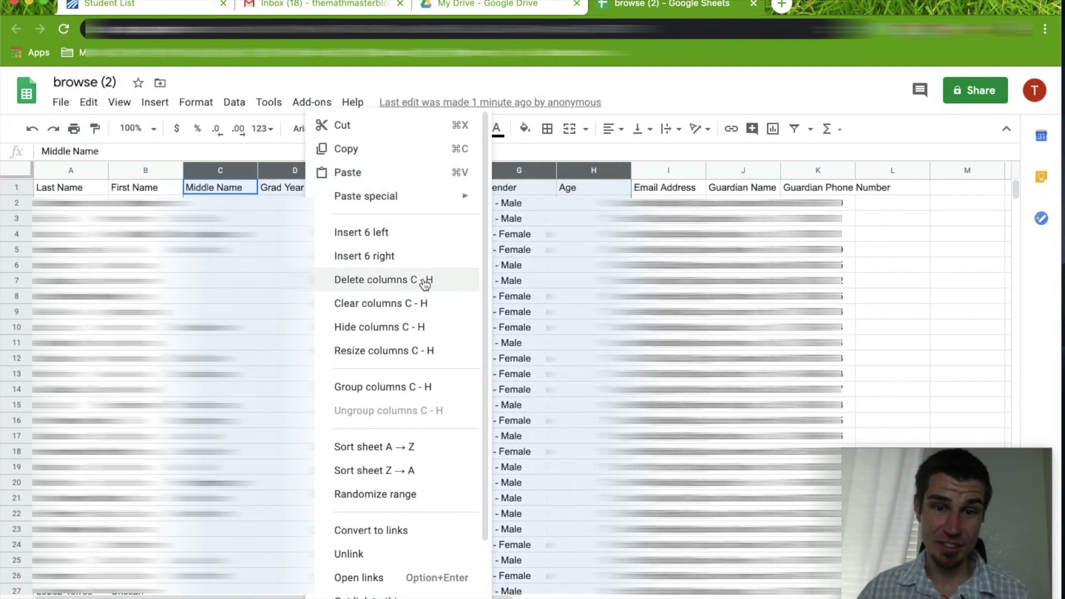
{"action": "left_click", "coordinate": [358, 285]}
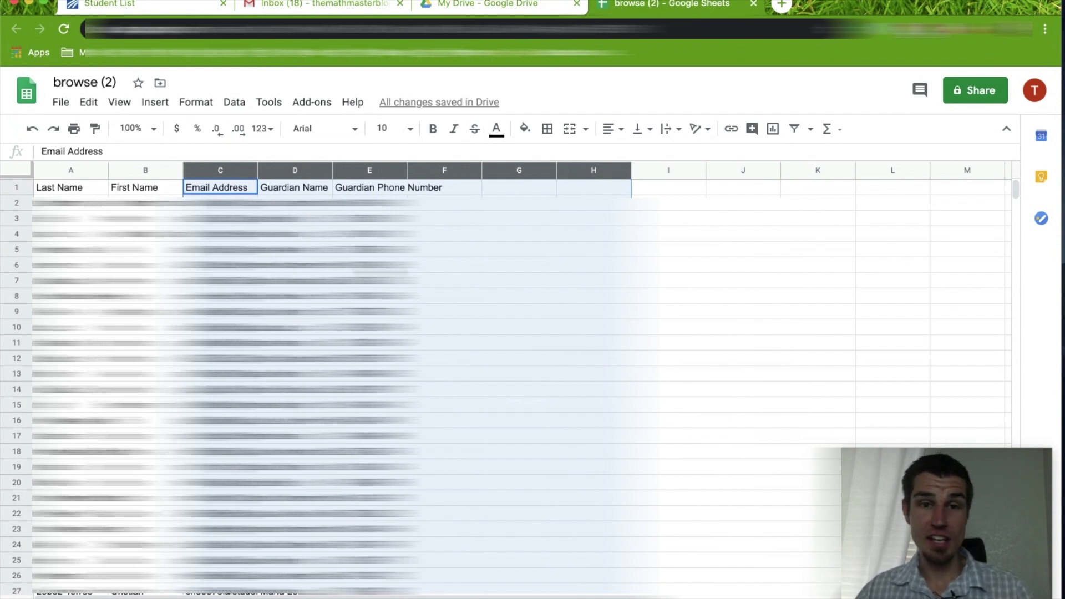
{"action": "key", "text": "ctrl+z"}
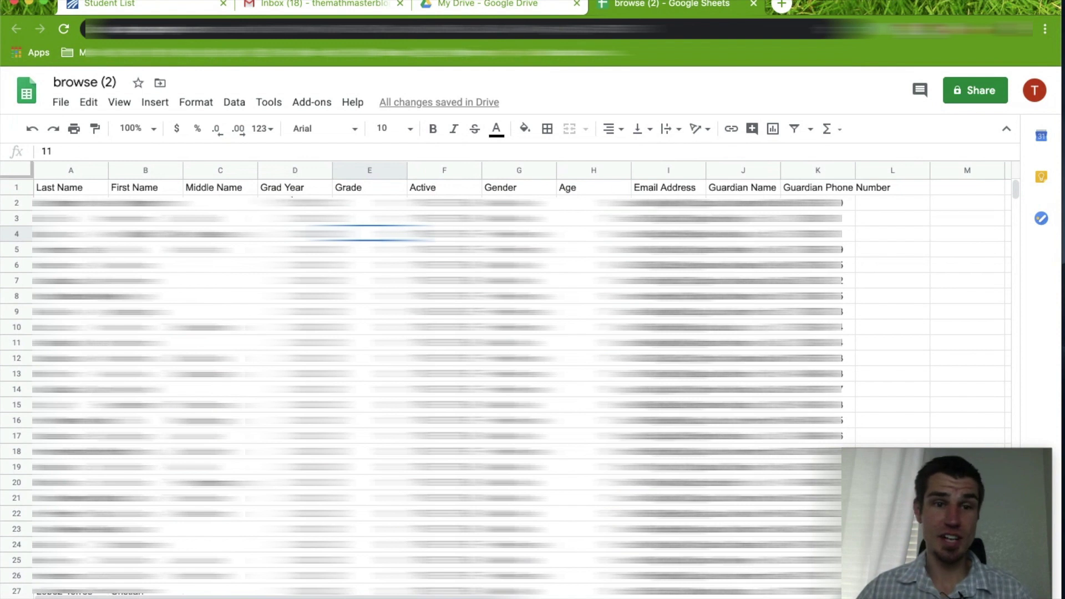
Delete the Grad Year column from the student sheet
{"action": "left_click", "coordinate": [226, 173]}
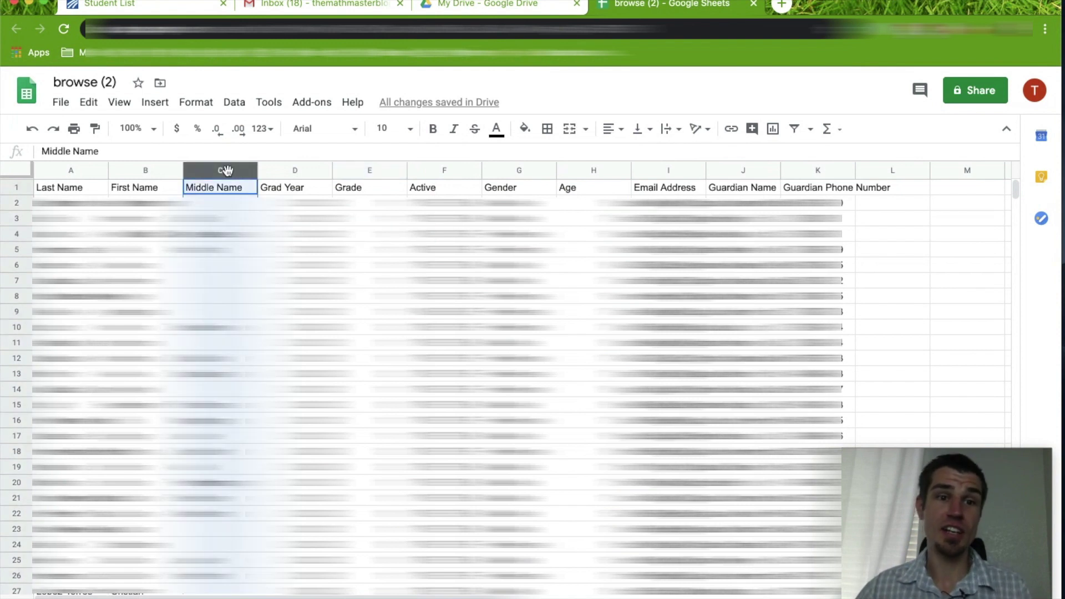
{"action": "left_click", "coordinate": [296, 169]}
{"action": "right_click", "coordinate": [297, 170]}
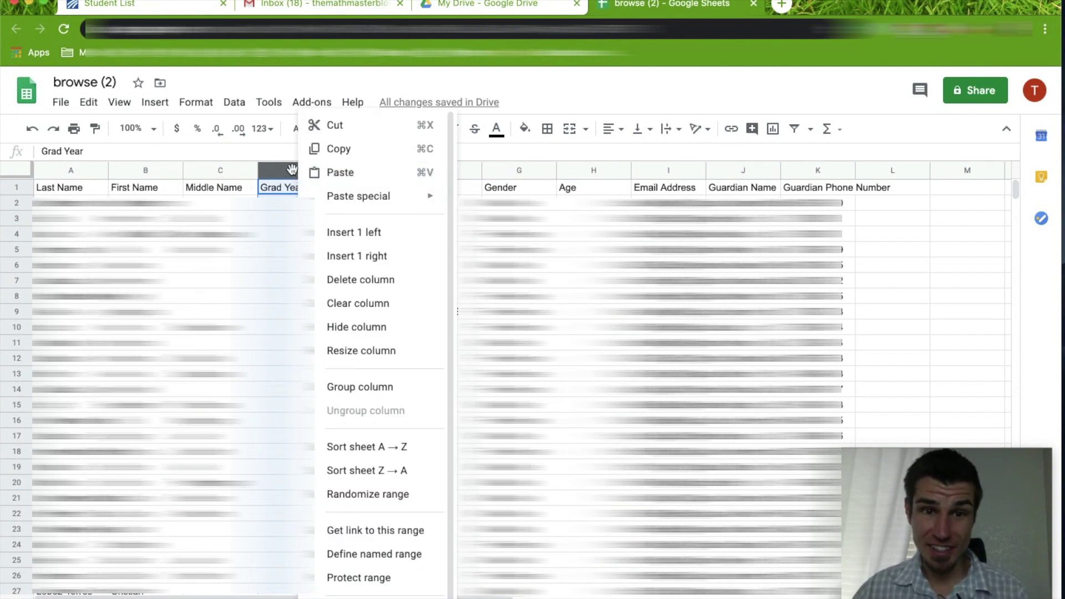
{"action": "left_click", "coordinate": [385, 281]}
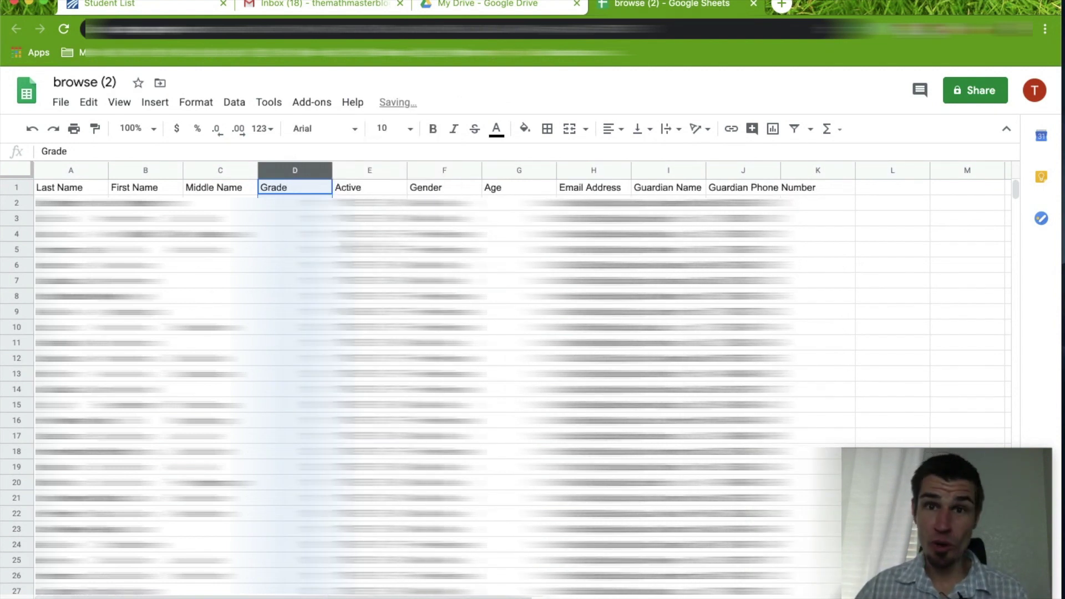
Delete columns C to G, Middle Name through Age, from the student sheet in one block
{"action": "left_click_drag", "start_coordinate": [220, 169], "coordinate": [487, 170]}
{"action": "left_click", "coordinate": [295, 265]}
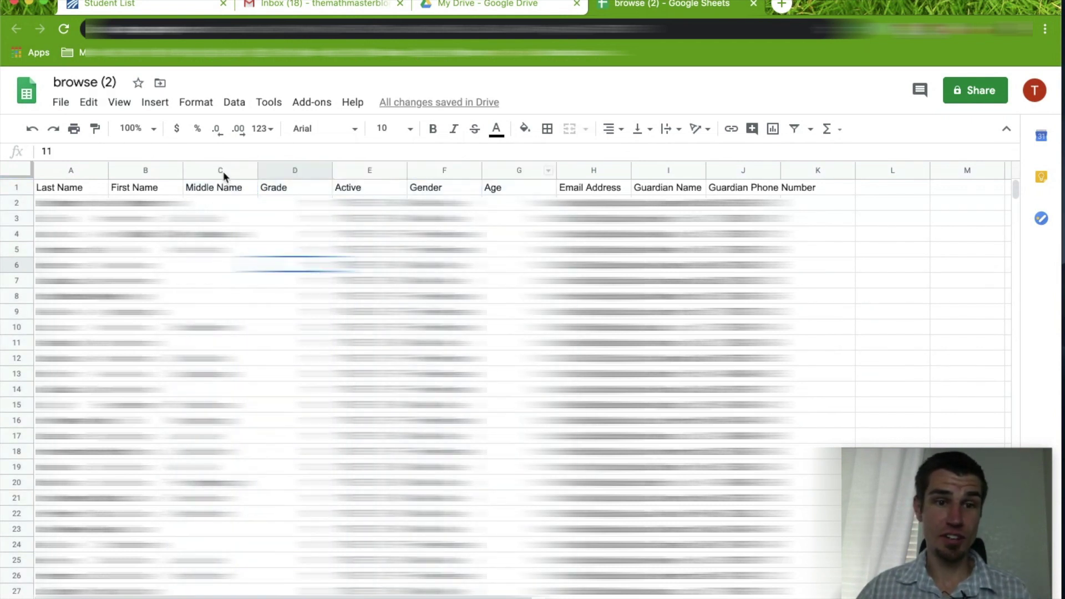
{"action": "left_click_drag", "start_coordinate": [211, 169], "coordinate": [516, 166]}
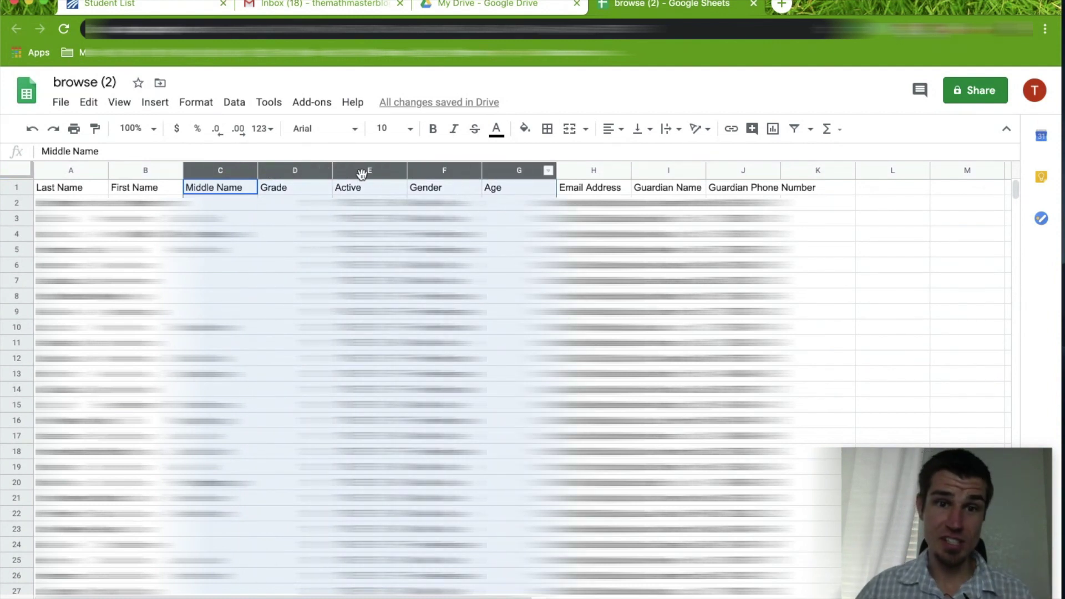
{"action": "right_click", "coordinate": [343, 171]}
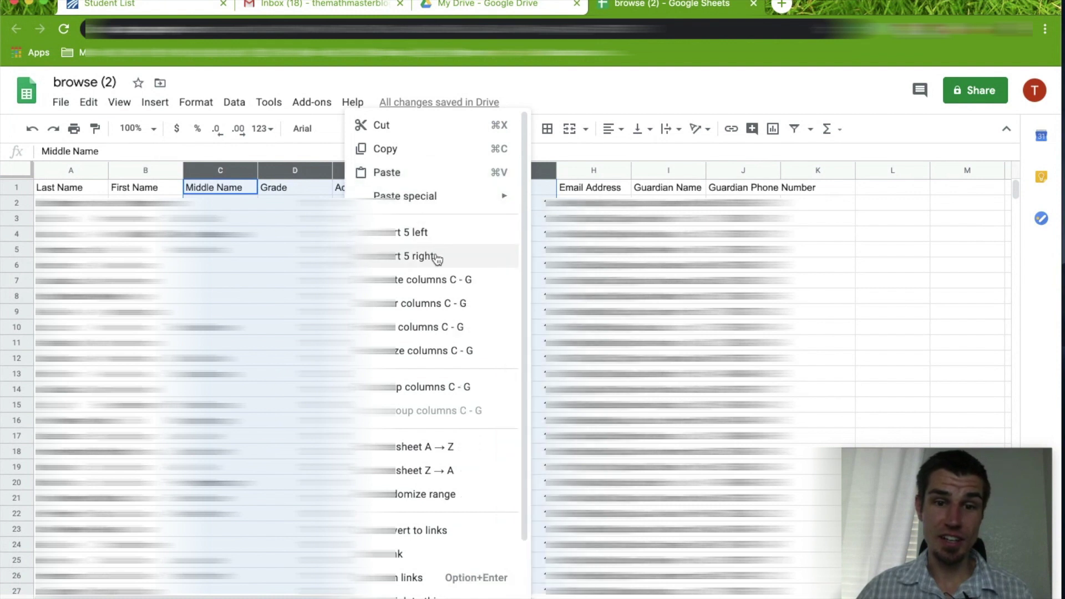
{"action": "left_click", "coordinate": [416, 285]}
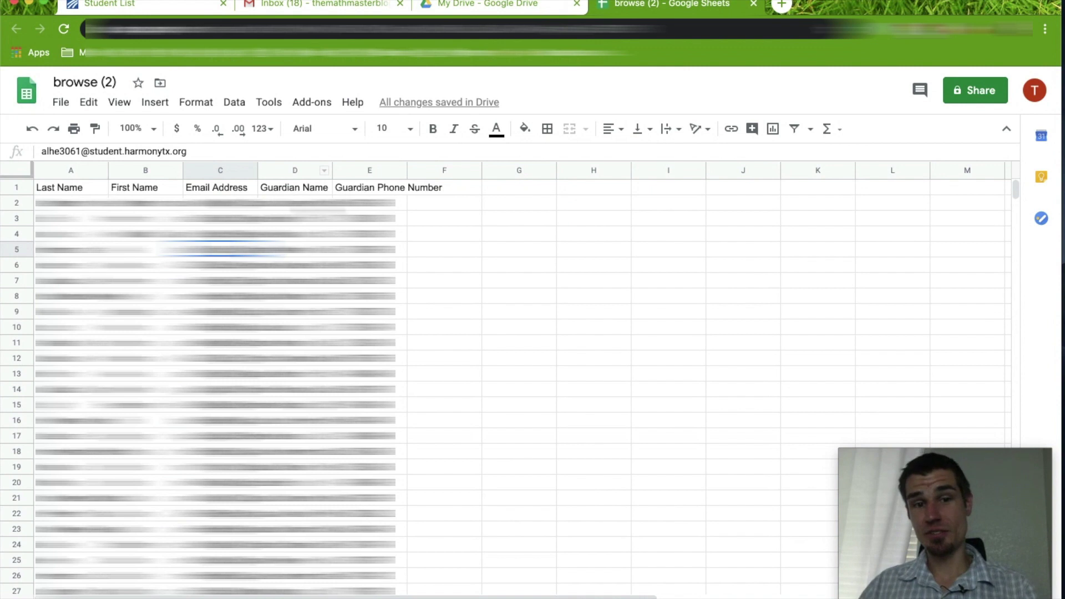
Delete the Guardian Name column, keeping the Guardian Phone Number column
{"action": "left_click", "coordinate": [290, 171]}
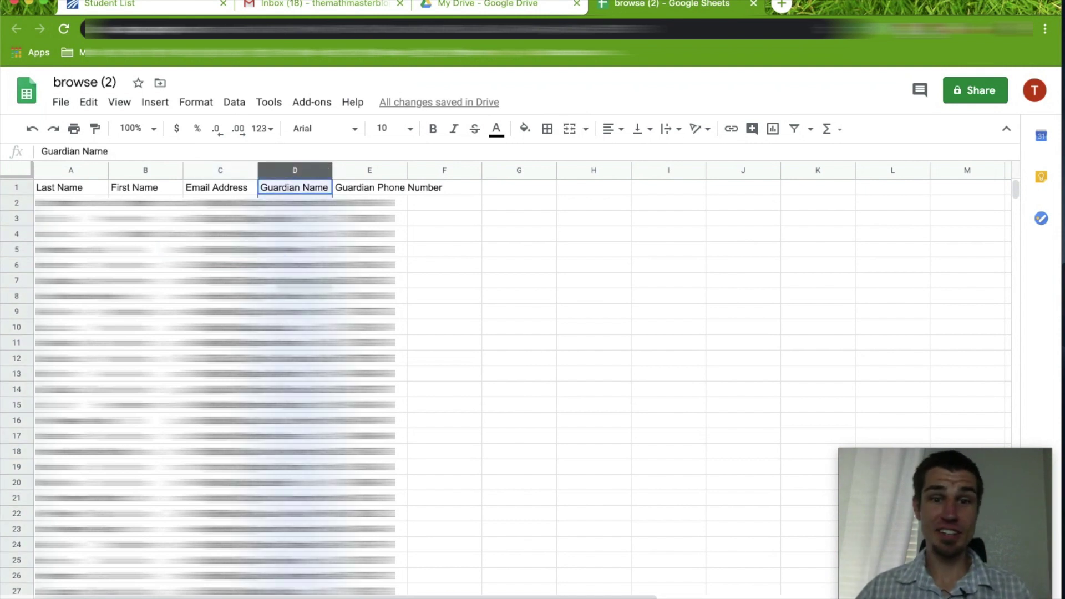
{"action": "right_click", "coordinate": [276, 173]}
{"action": "left_click", "coordinate": [295, 327]}
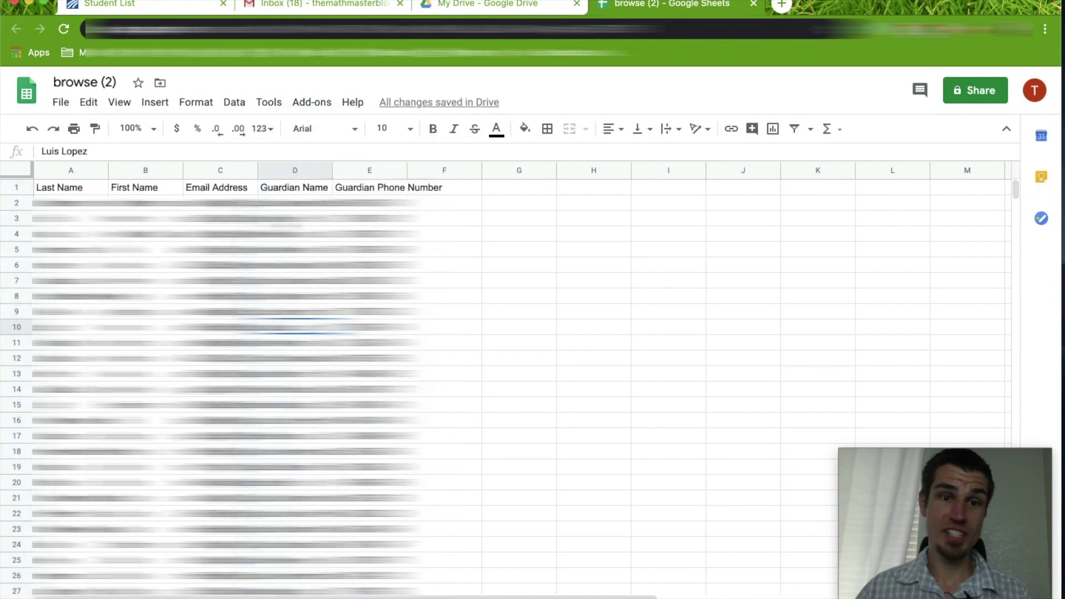
{"action": "left_click", "coordinate": [284, 170]}
{"action": "right_click", "coordinate": [284, 172]}
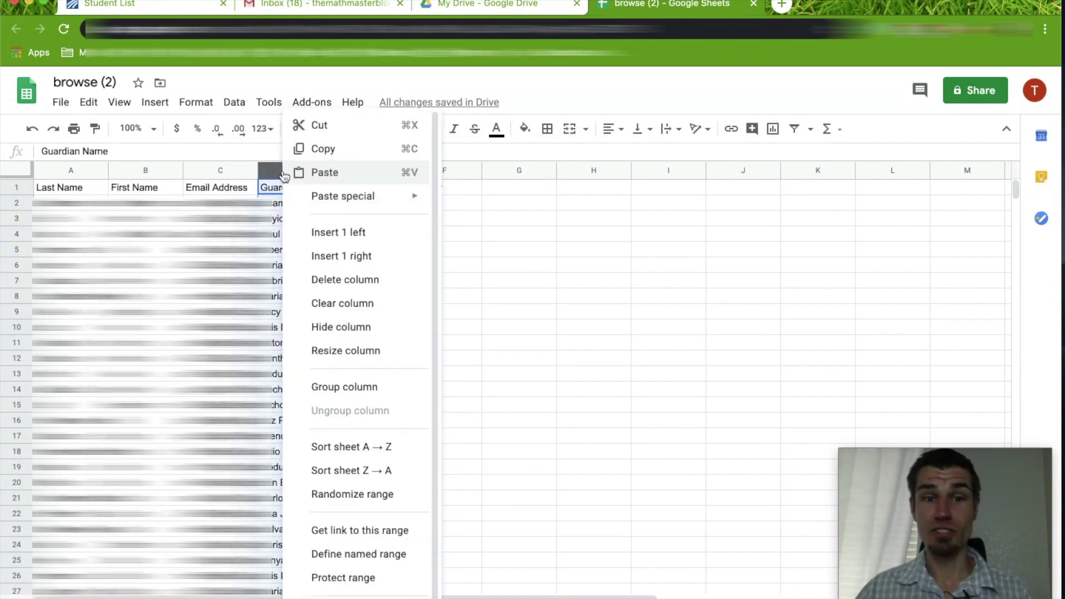
{"action": "left_click", "coordinate": [366, 280]}
{"action": "left_click", "coordinate": [369, 264]}
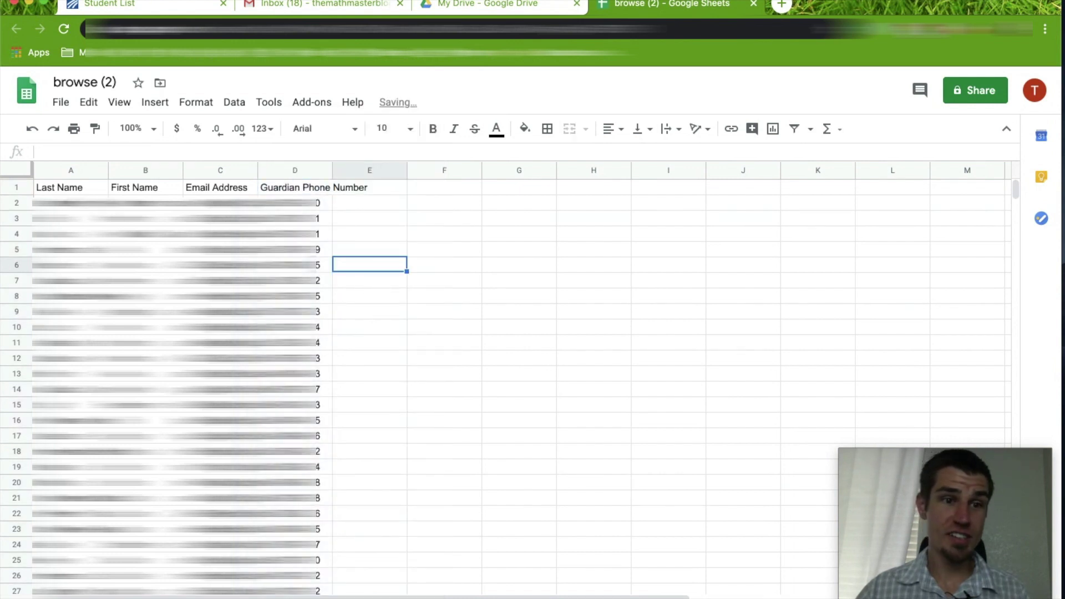
Review the remaining last name, first name, email address and guardian phone number columns and their headers
{"action": "left_click", "coordinate": [71, 187]}
{"action": "left_click_drag", "start_coordinate": [71, 187], "coordinate": [381, 399]}
{"action": "left_click", "coordinate": [370, 388]}
{"action": "left_click_drag", "start_coordinate": [71, 187], "coordinate": [321, 357]}
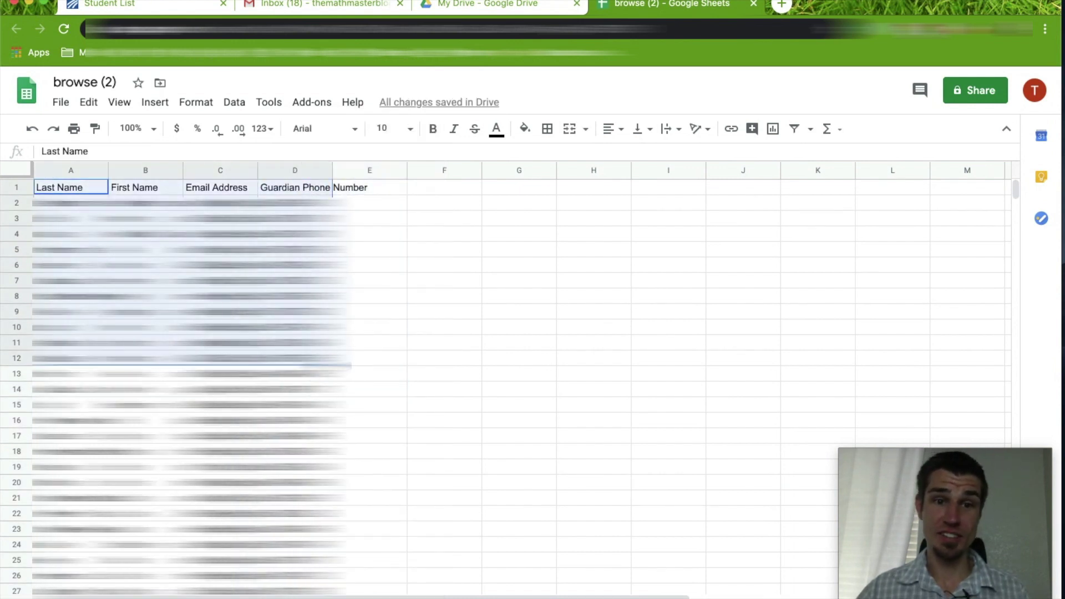
{"action": "left_click", "coordinate": [399, 342]}
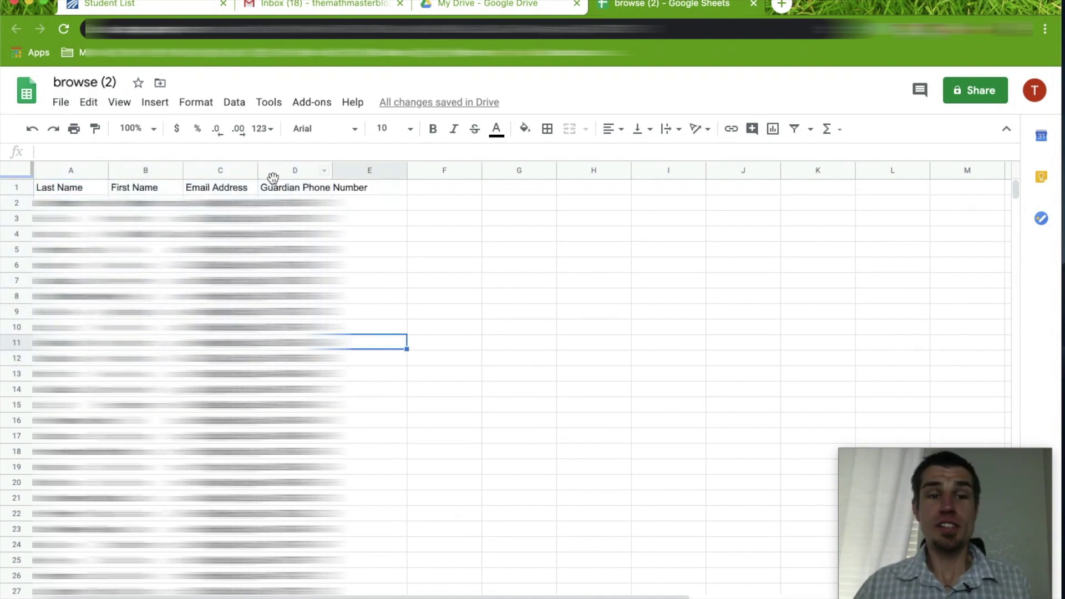
{"action": "left_click", "coordinate": [225, 175]}
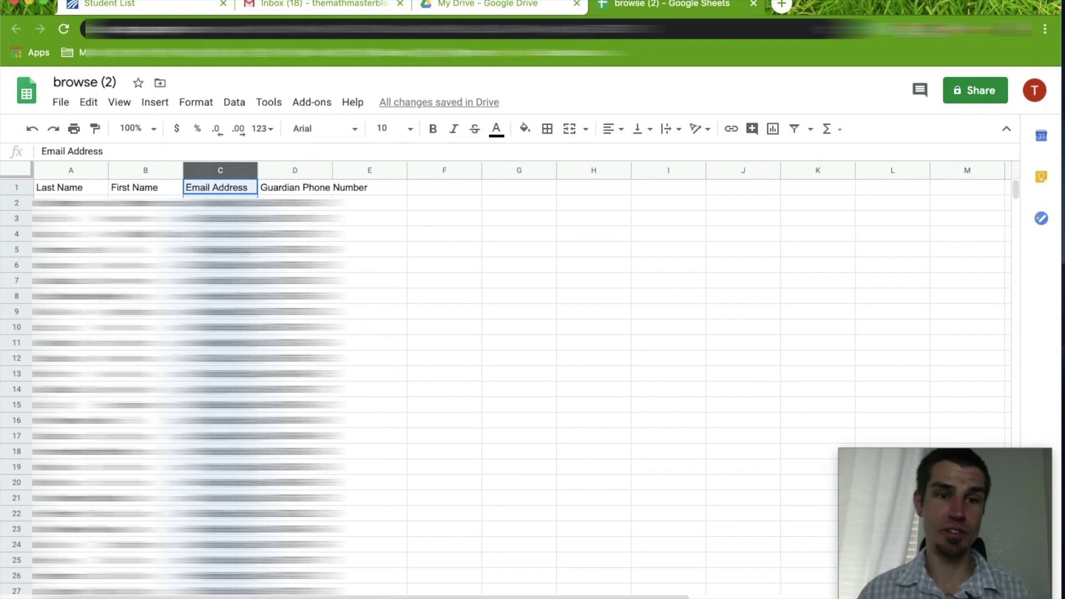
{"action": "left_click", "coordinate": [399, 236]}
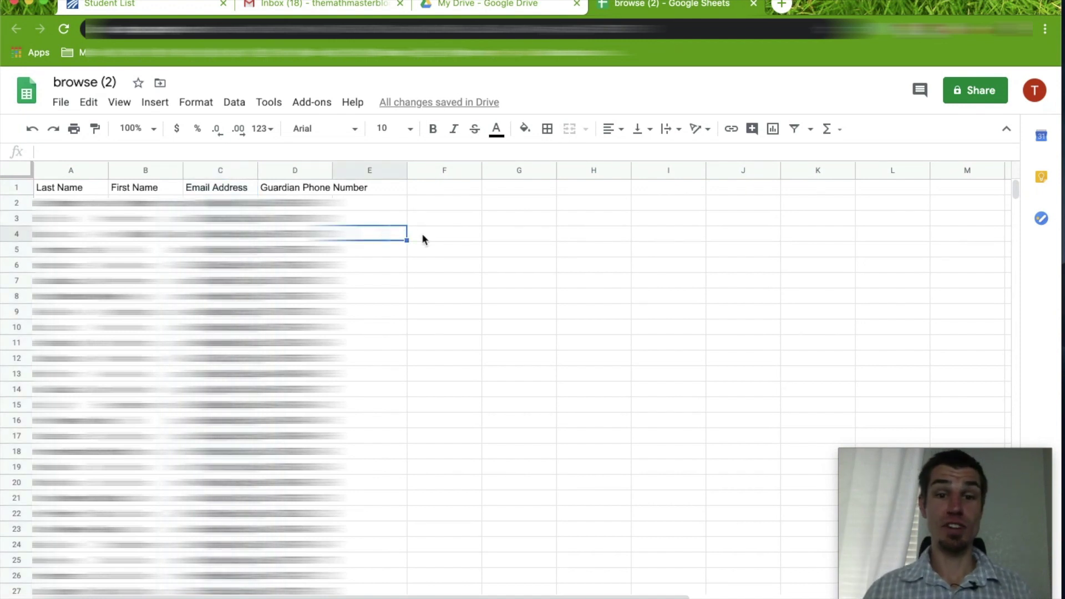
{"action": "left_click", "coordinate": [529, 189]}
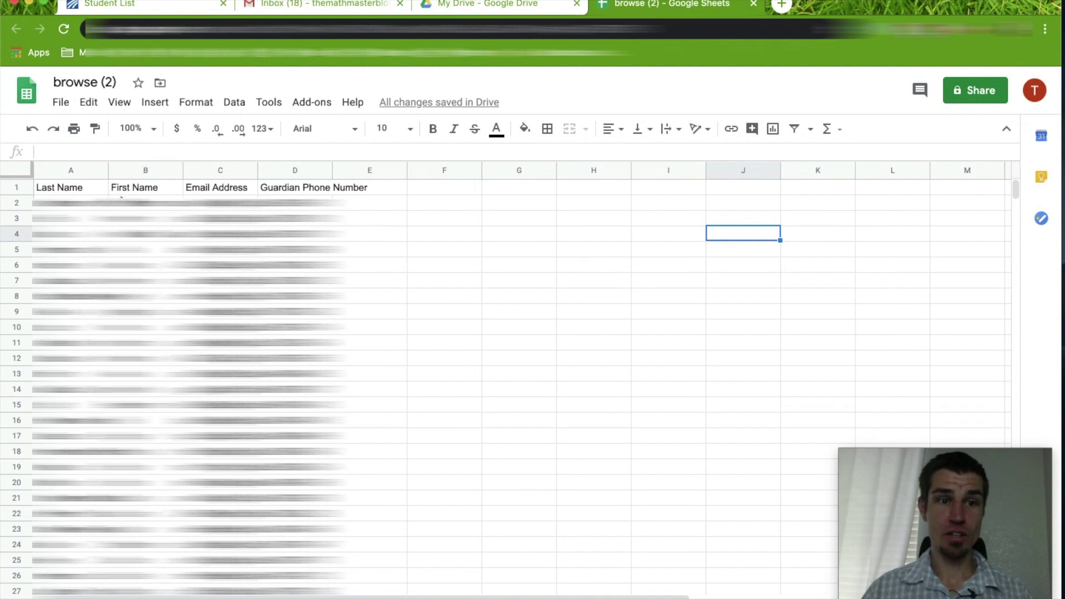
Replace the Last Name header in cell A1 with "Family Name"
{"action": "left_click", "coordinate": [86, 192]}
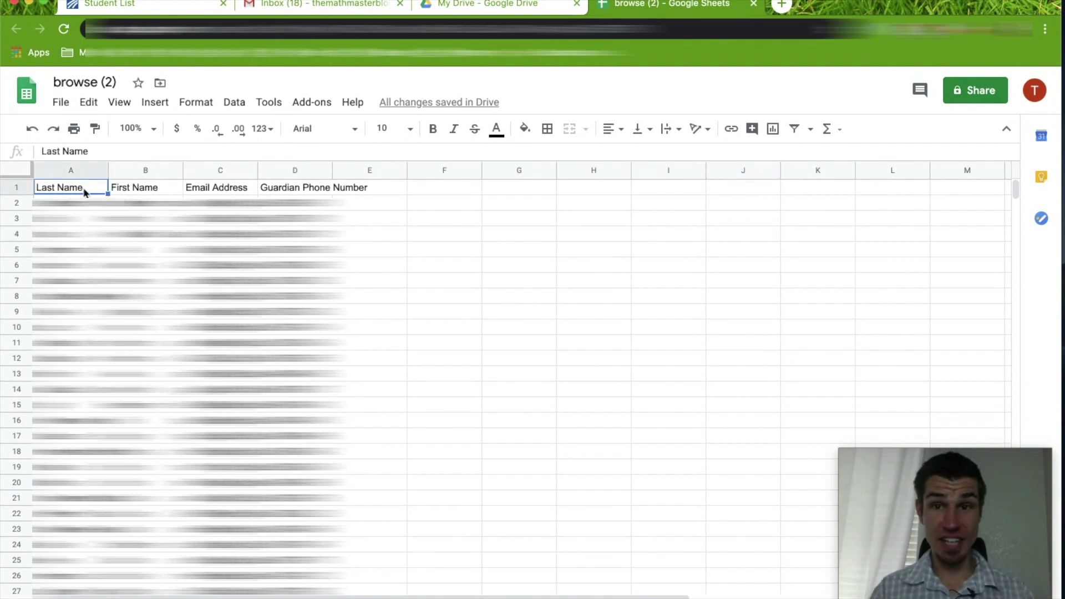
{"action": "key", "text": "Delete"}
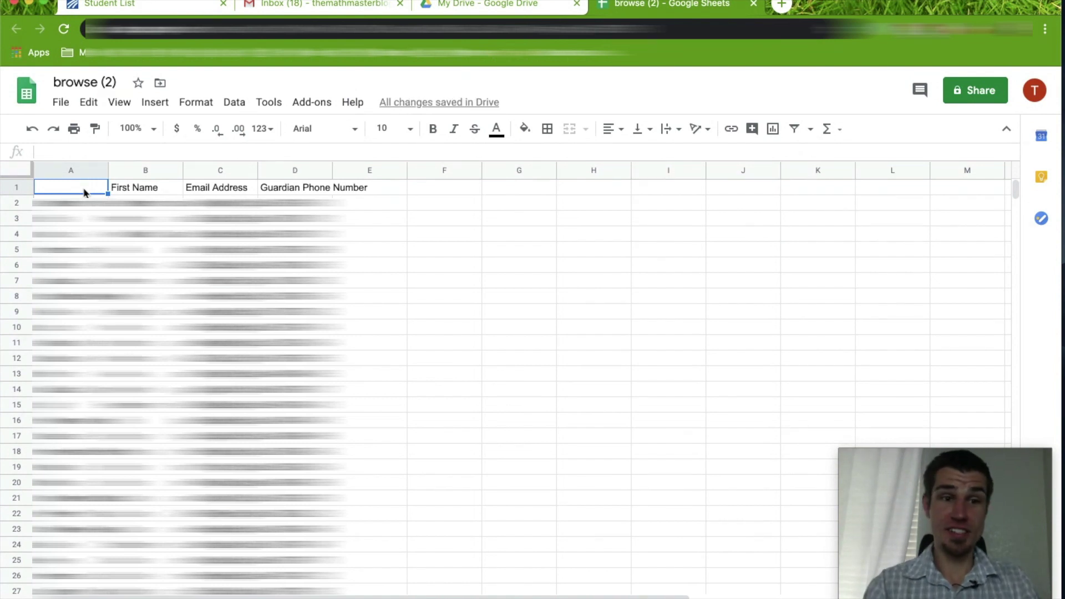
{"action": "type", "text": "Famil"}
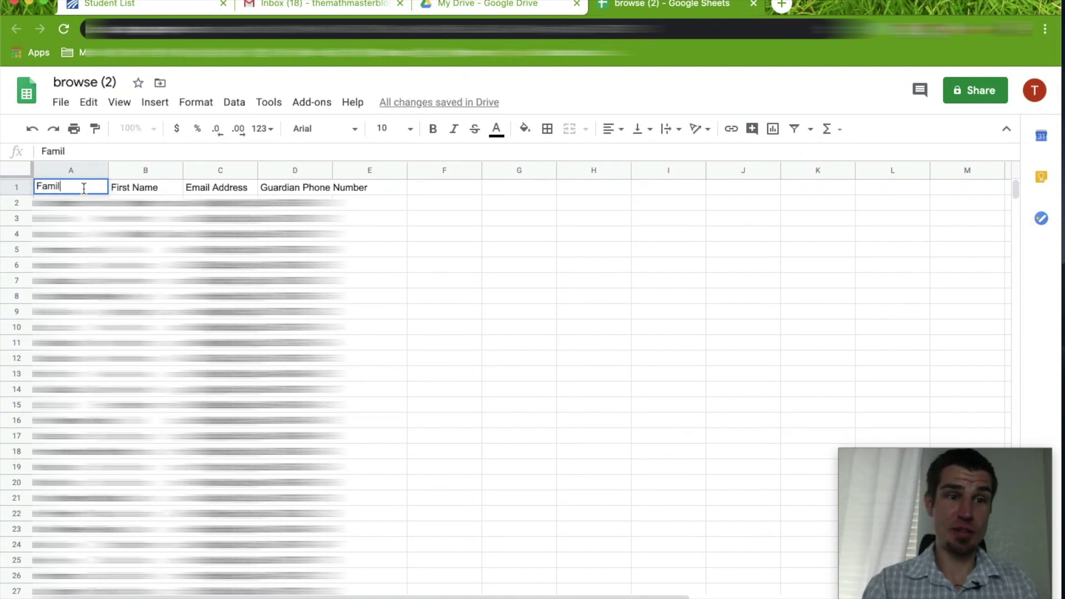
{"action": "type", "text": "y Name"}
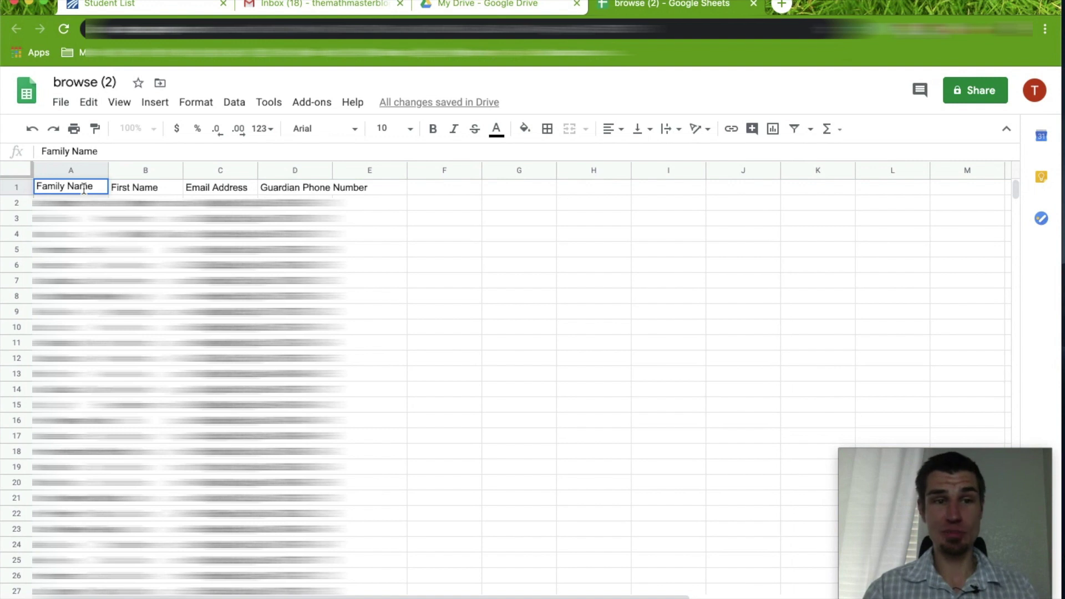
{"action": "key", "text": "Return"}
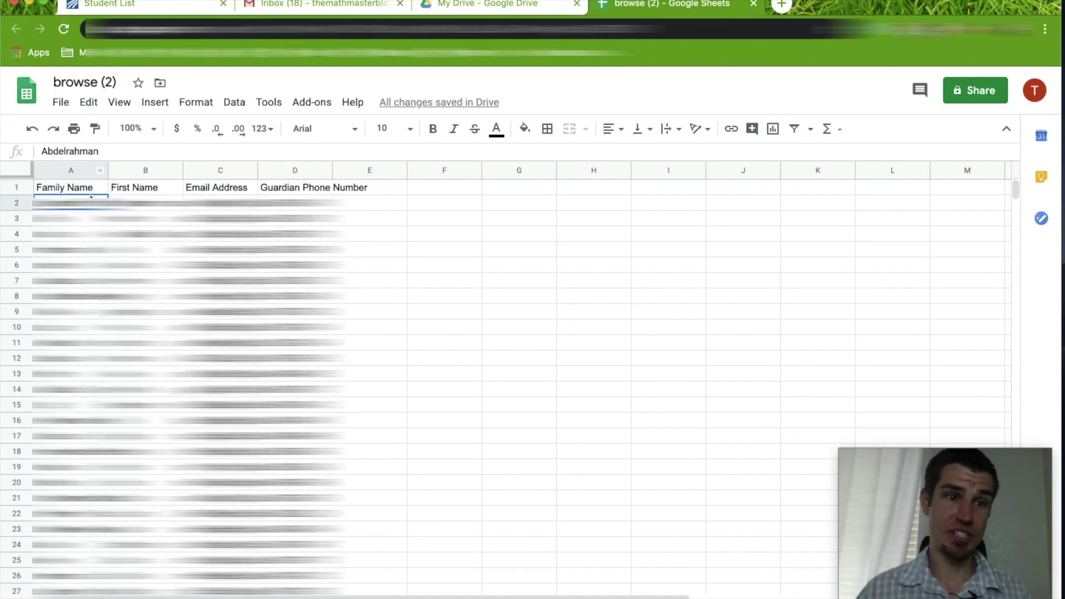
Replace the First Name header in cell B1 with "Given Name"
{"action": "left_click", "coordinate": [151, 190]}
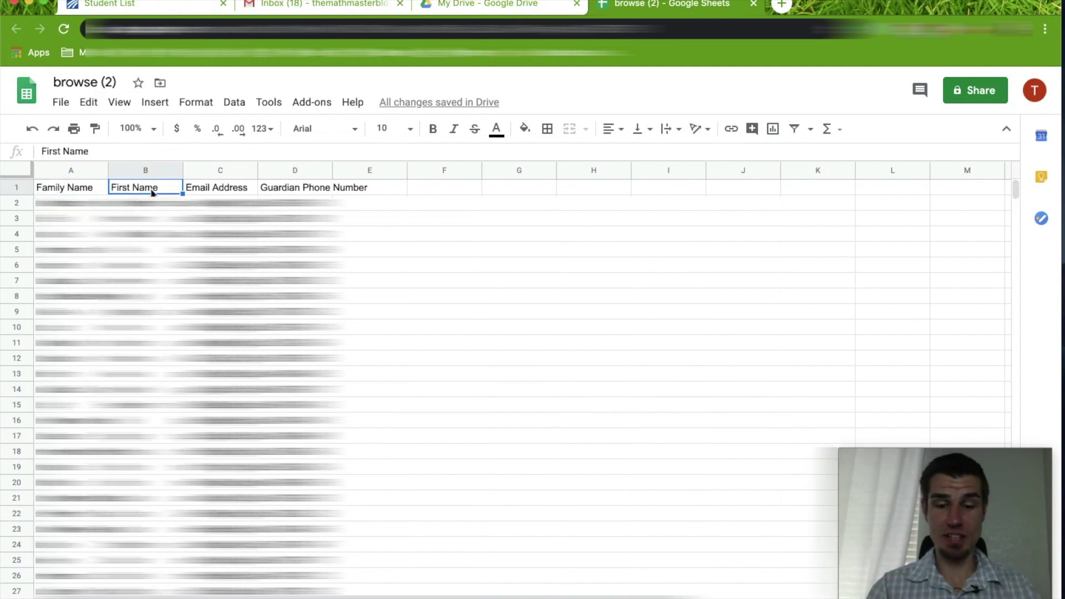
{"action": "type", "text": "Given Name"}
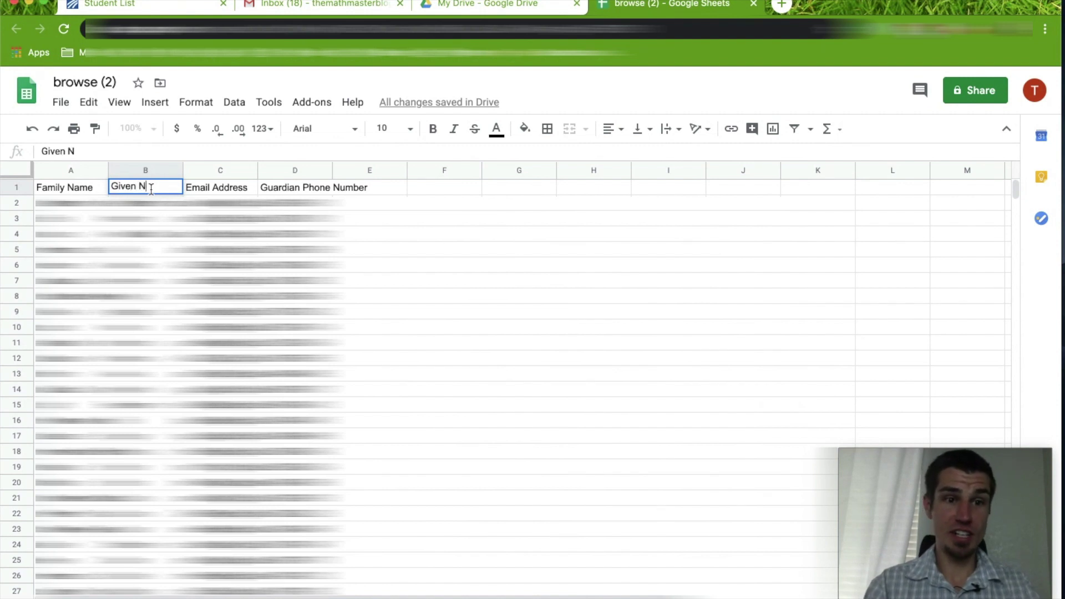
{"action": "key", "text": "Return"}
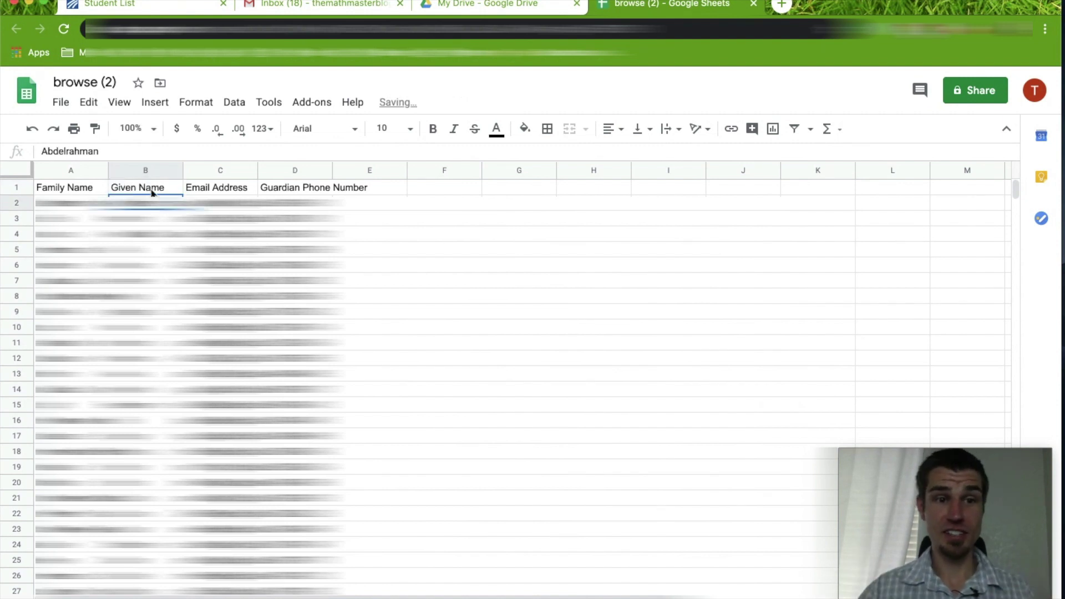
Replace the Email Address header in cell C1 with "E-mail 1 - Value"
{"action": "left_click", "coordinate": [153, 192]}
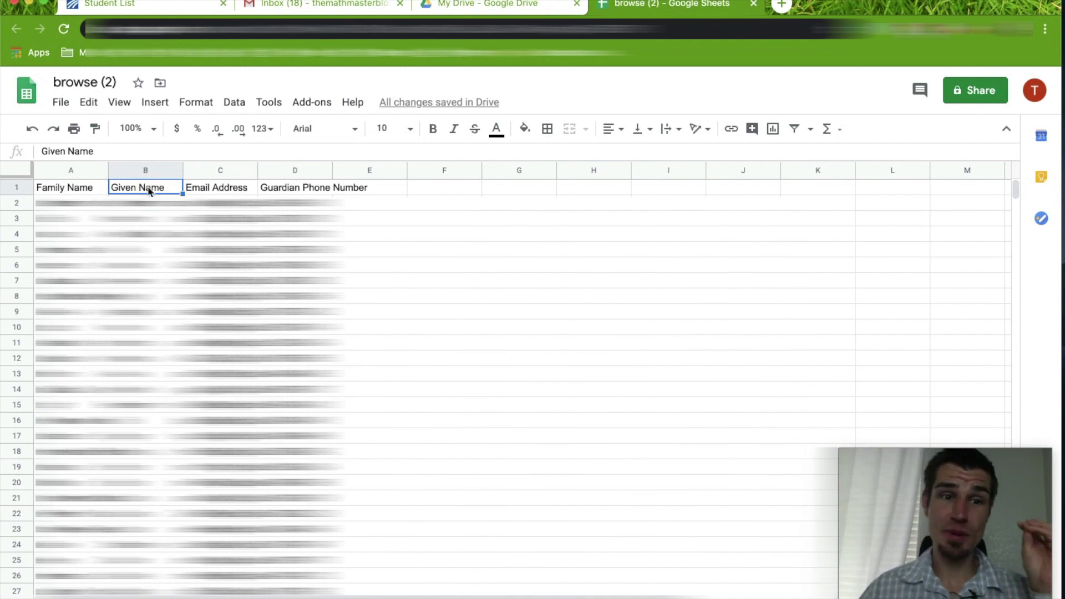
{"action": "key", "text": "Right"}
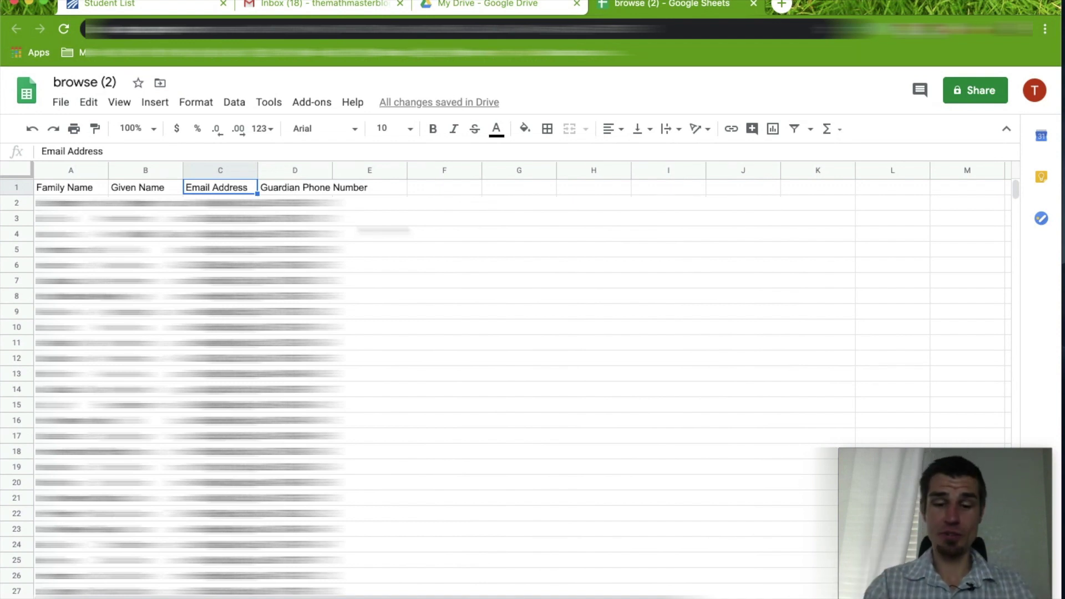
{"action": "key", "text": "Delete"}
{"action": "type", "text": "E-mail"}
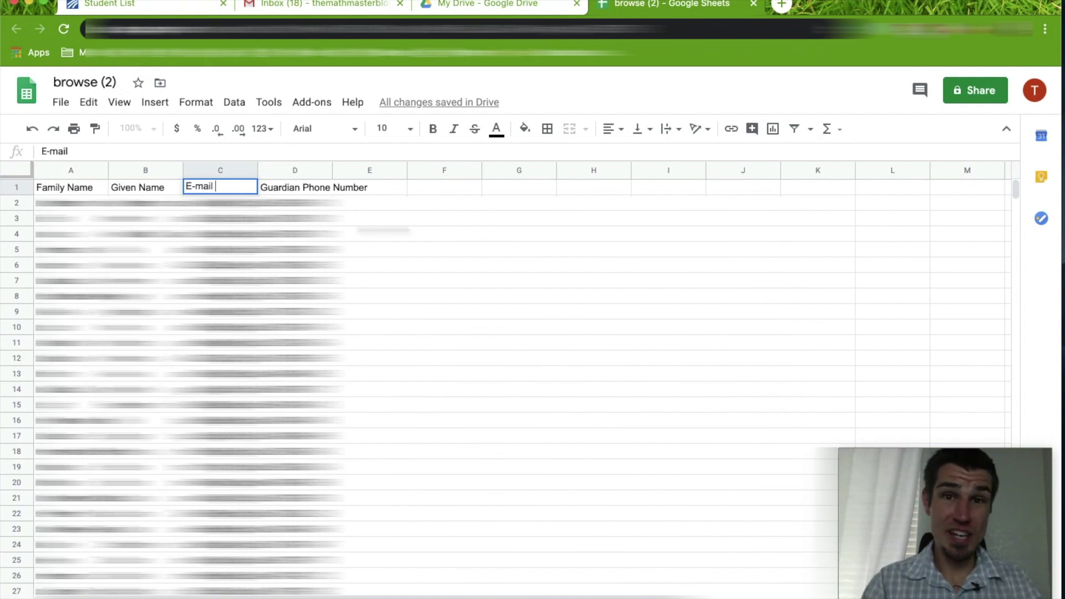
{"action": "type", "text": " 1"}
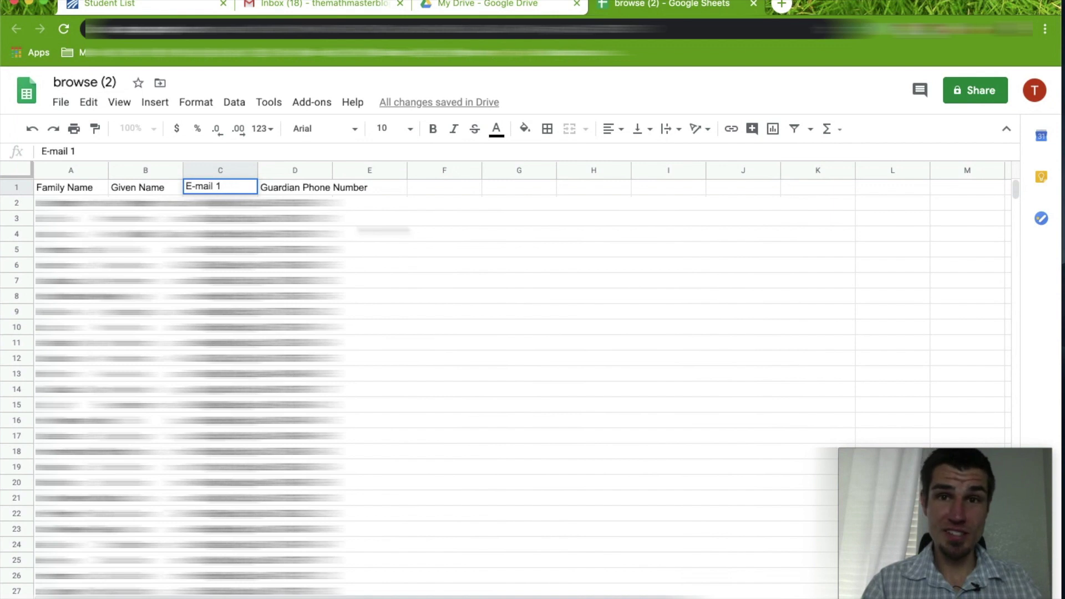
{"action": "type", "text": " -"}
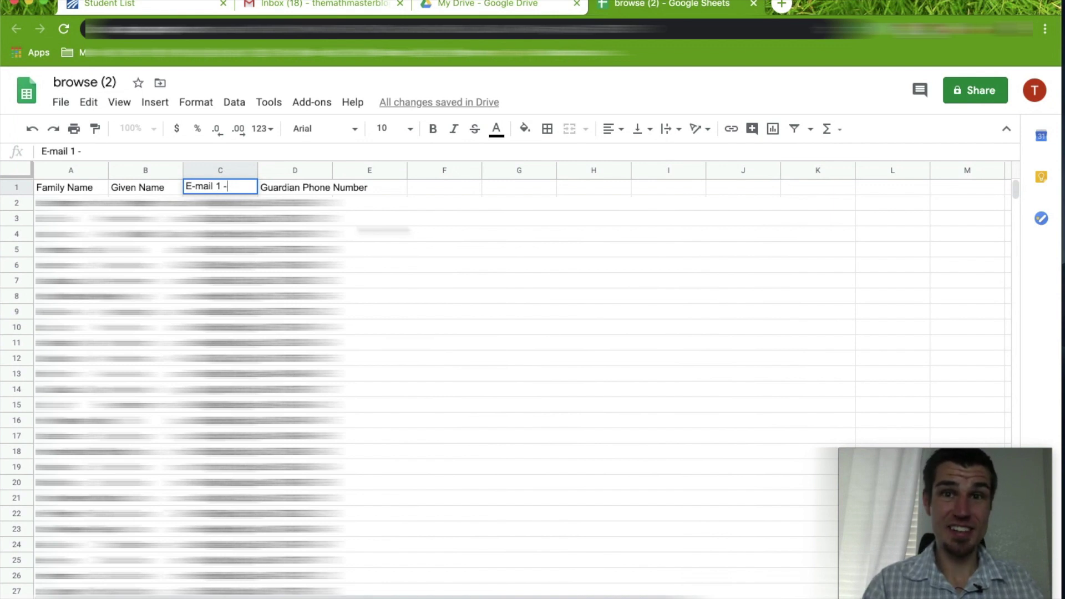
{"action": "type", "text": " V"}
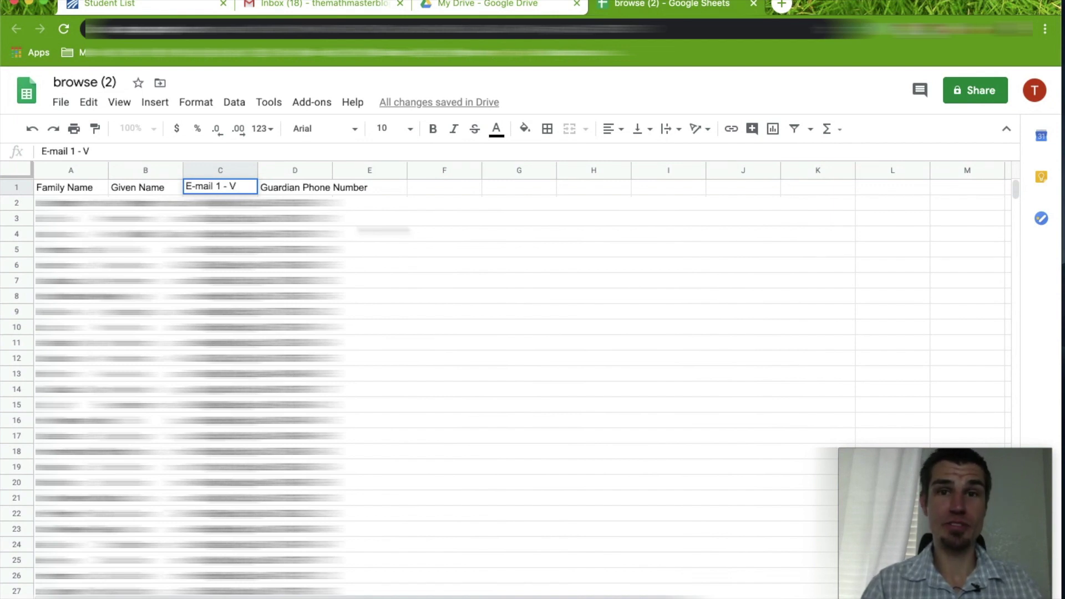
{"action": "type", "text": "alue"}
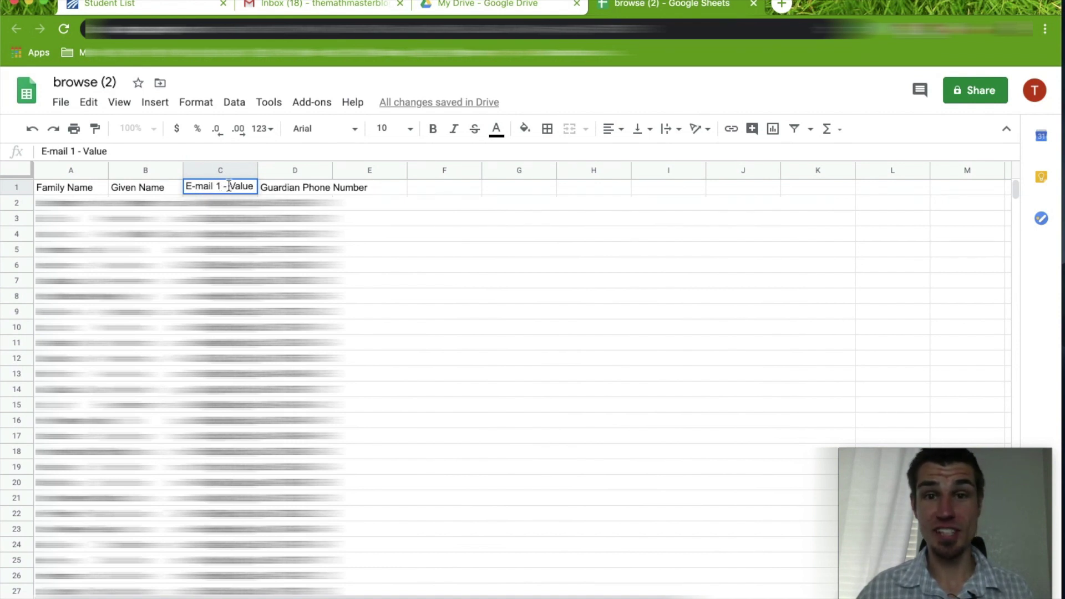
{"action": "key", "text": "Return"}
Replace the Guardian Phone Number header in cell D1 with "Phone 1 - Value"
{"action": "left_click", "coordinate": [332, 187]}
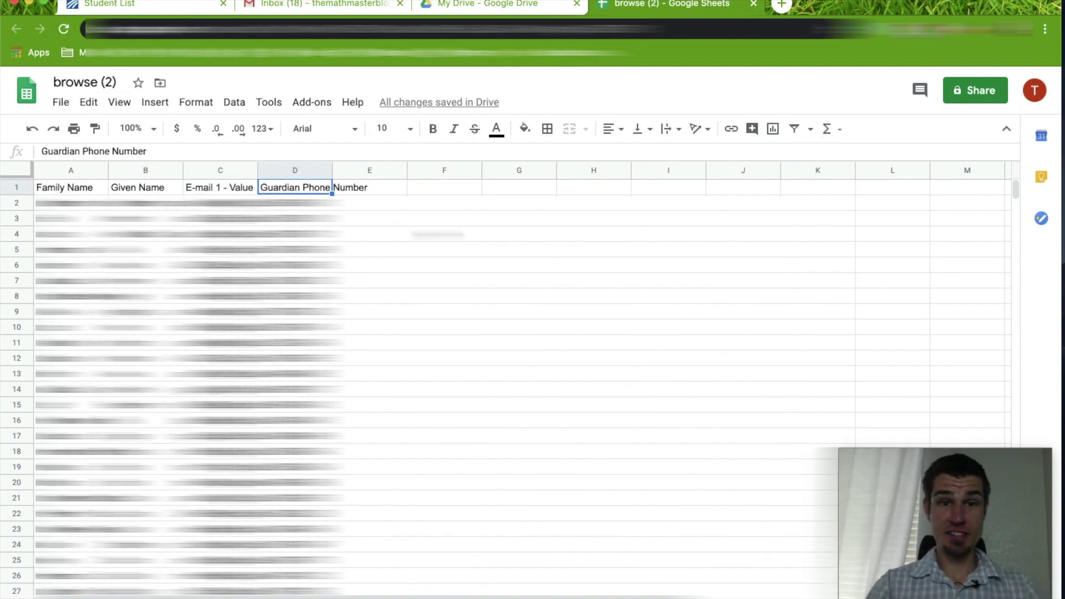
{"action": "key", "text": "Delete"}
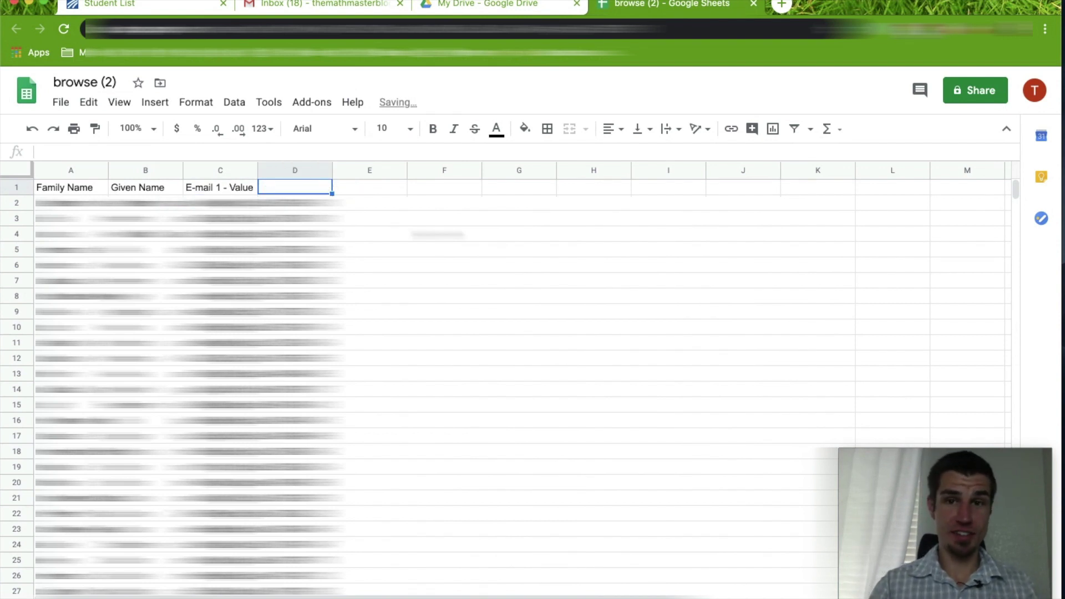
{"action": "key", "text": "Return"}
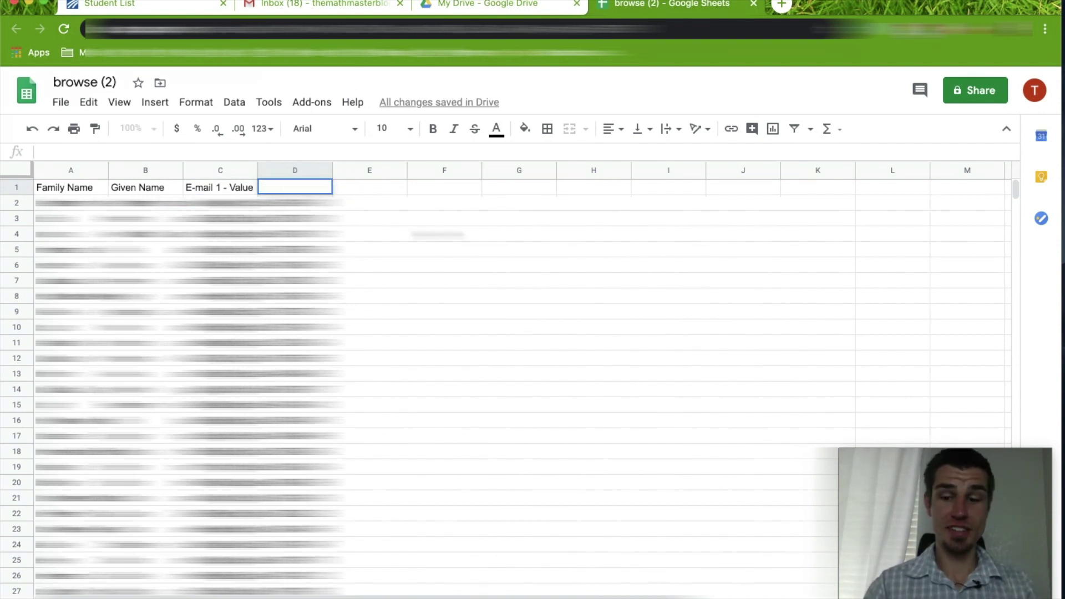
{"action": "type", "text": "Phone"}
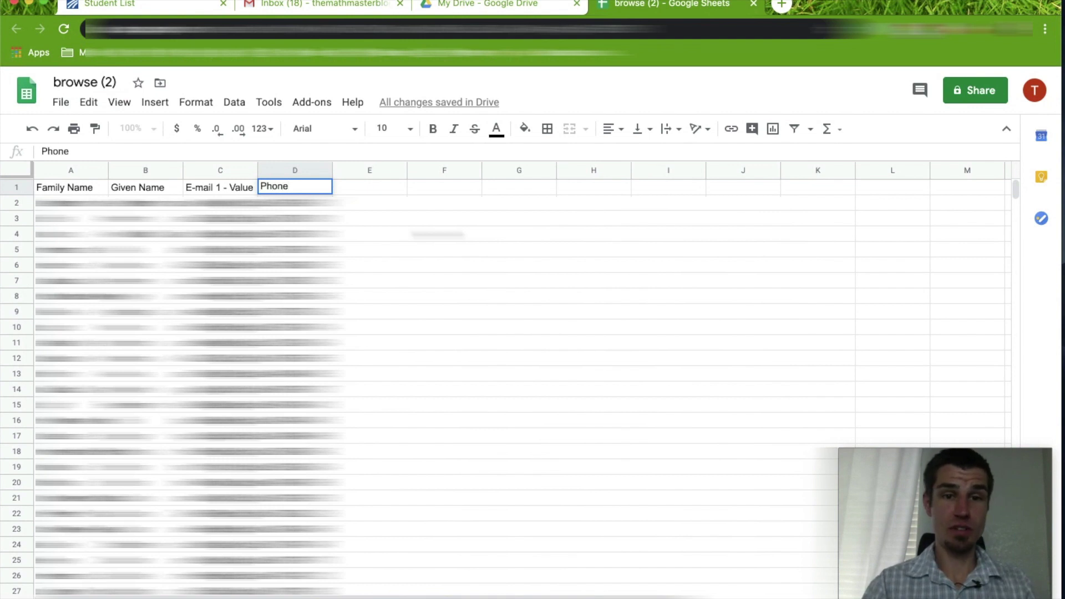
{"action": "type", "text": " 1 "}
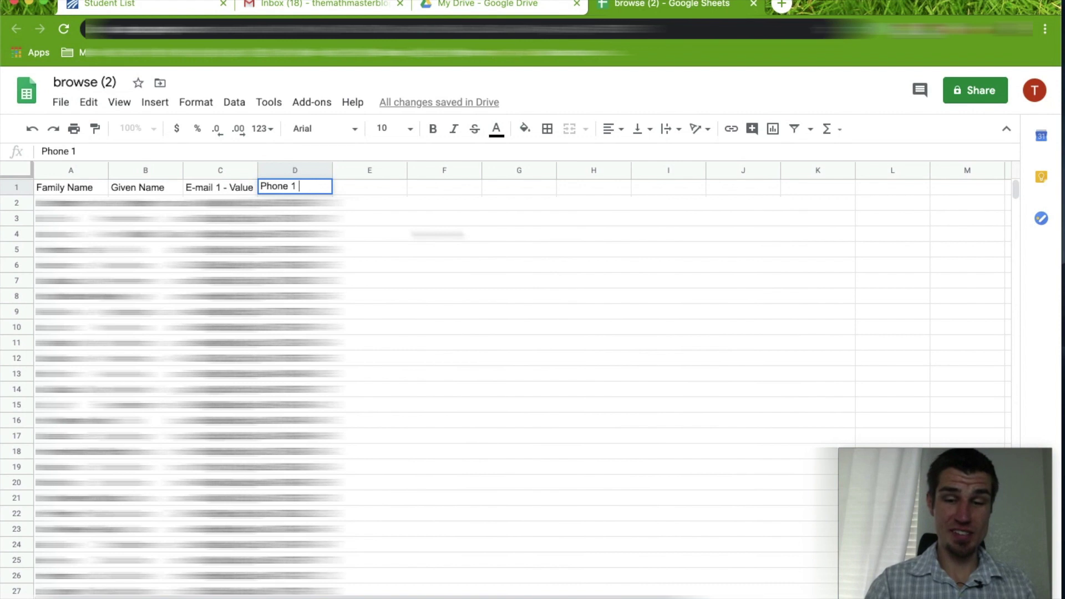
{"action": "type", "text": "-"}
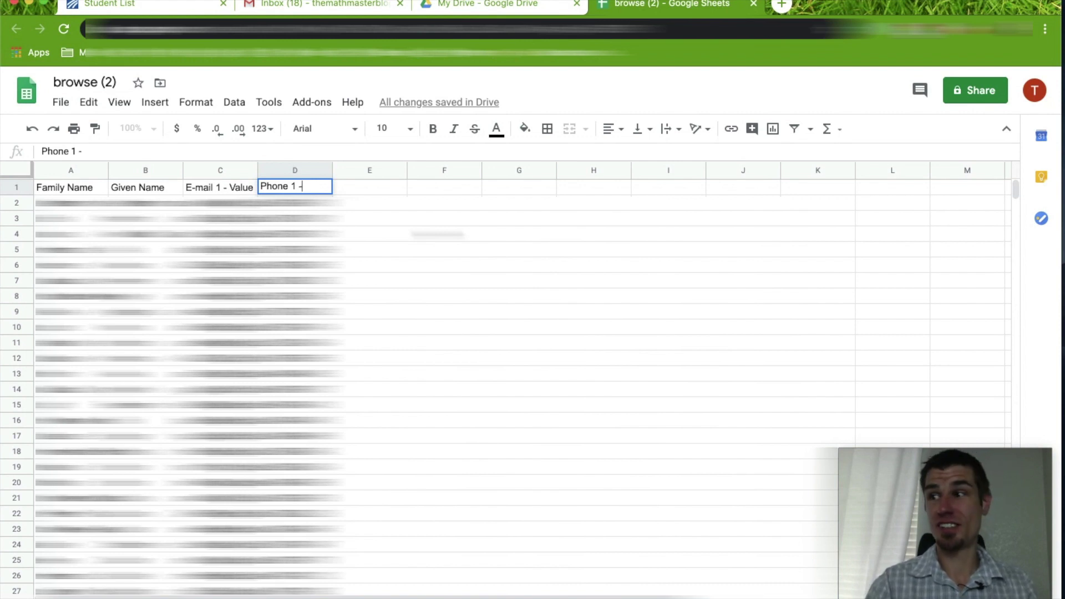
{"action": "type", "text": " Value"}
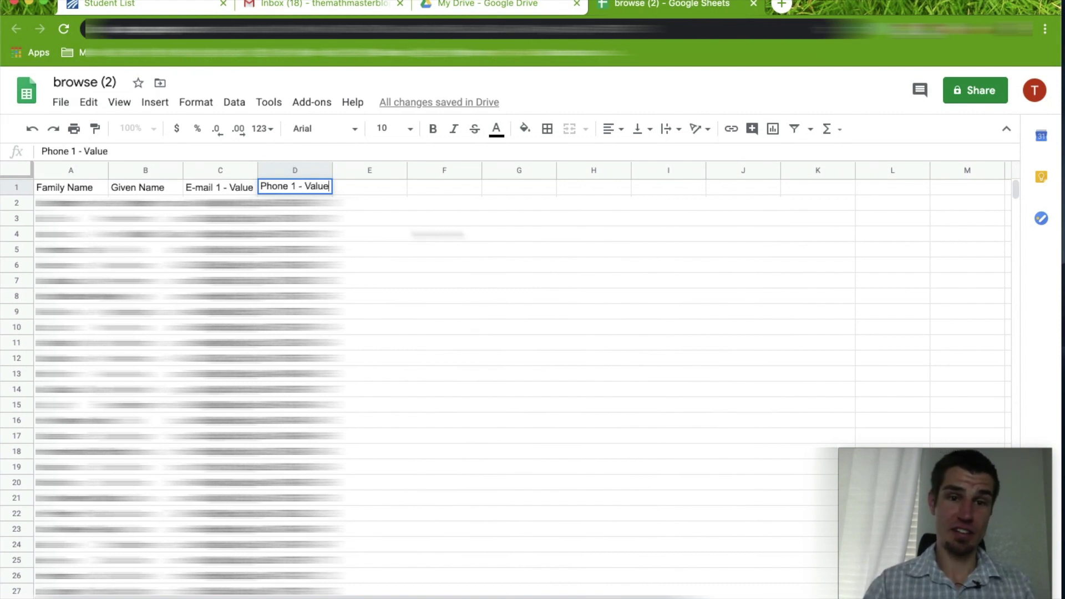
Commit the "Phone 1 - Value" header entry in cell D1
{"action": "key", "text": "Return"}
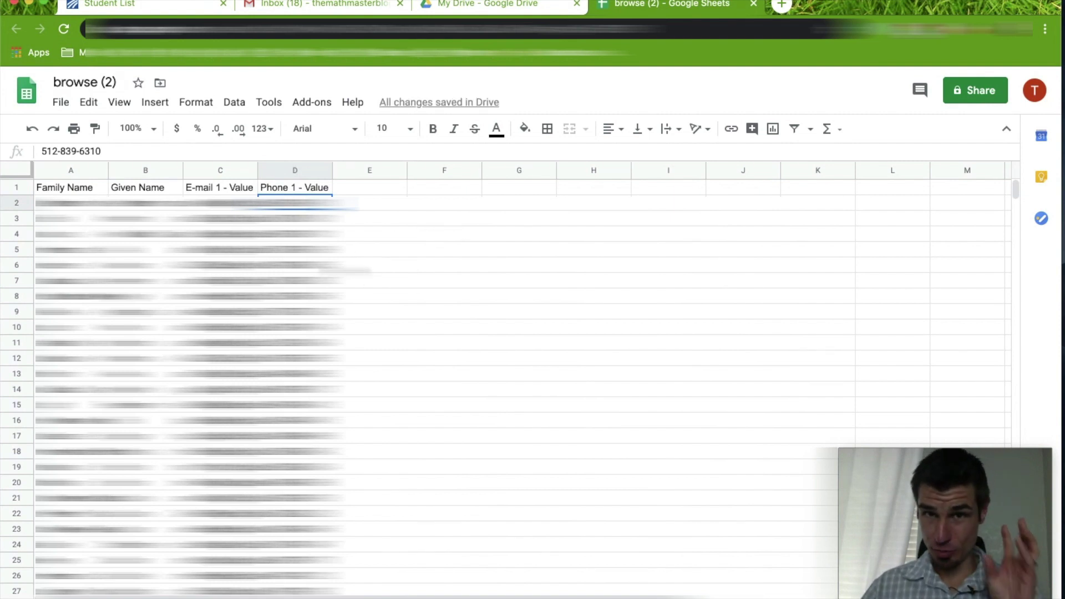
Review the Family Name, Given Name, E-mail 1 - Value and Phone 1 - Value headers in row 1 and their columns
{"action": "left_click", "coordinate": [70, 189]}
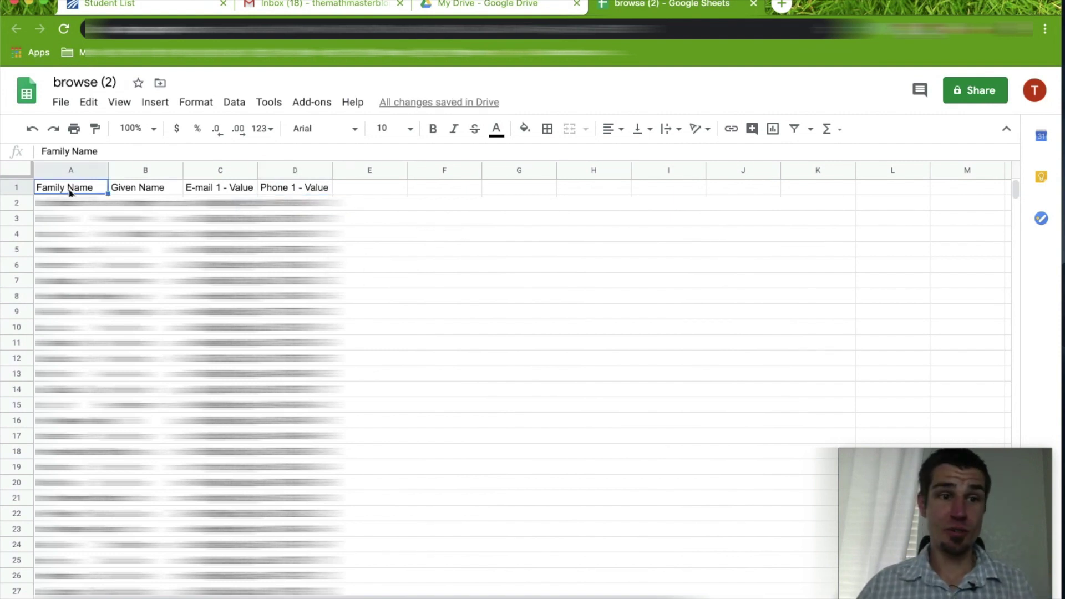
{"action": "left_click", "coordinate": [61, 171]}
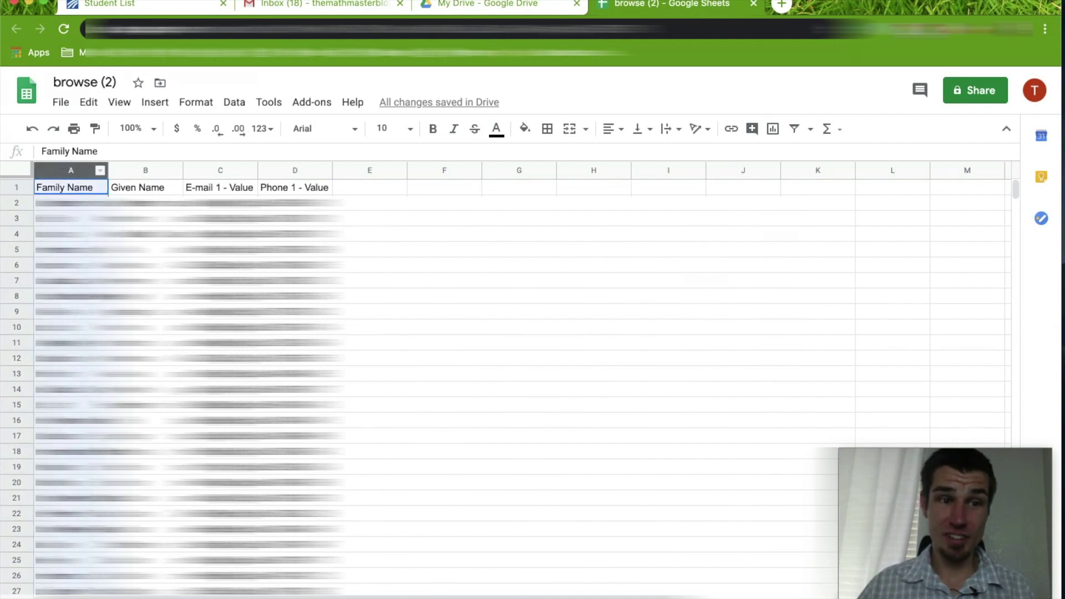
{"action": "left_click", "coordinate": [71, 219]}
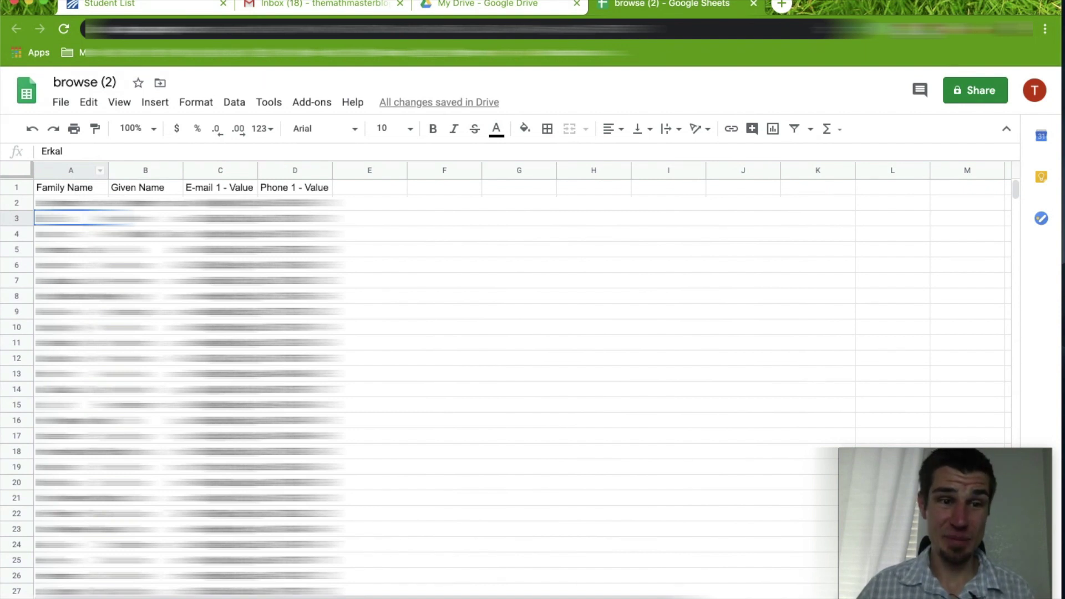
{"action": "left_click", "coordinate": [138, 187]}
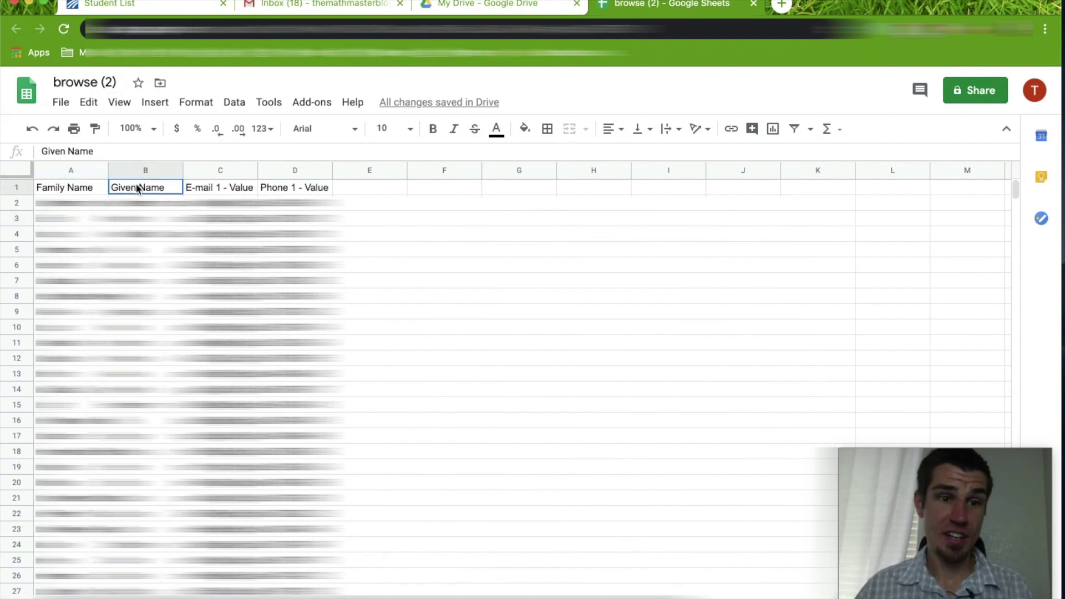
{"action": "left_click", "coordinate": [137, 169]}
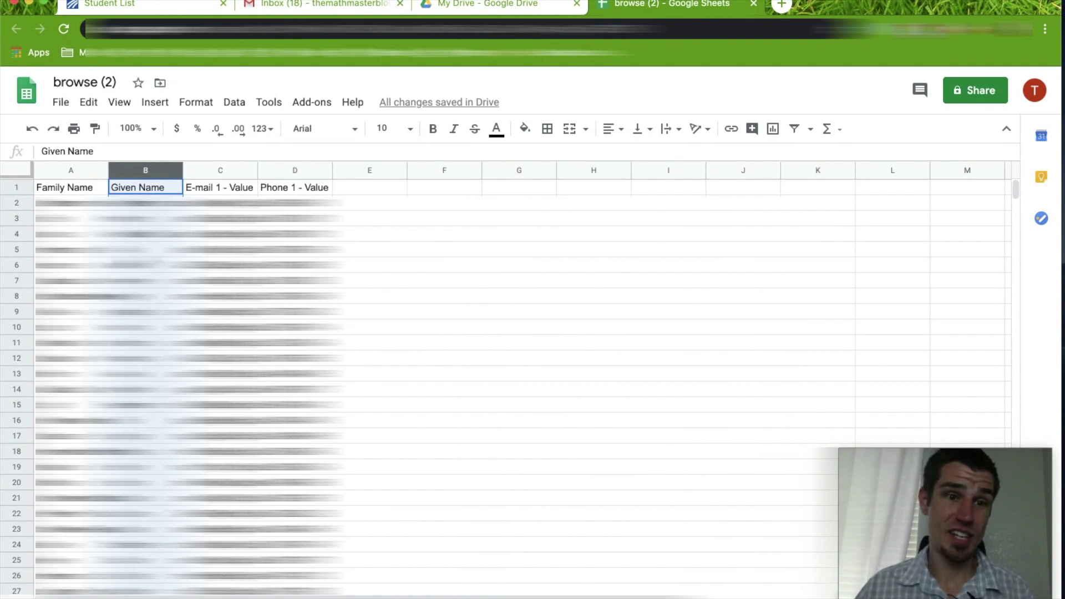
{"action": "left_click", "coordinate": [129, 190]}
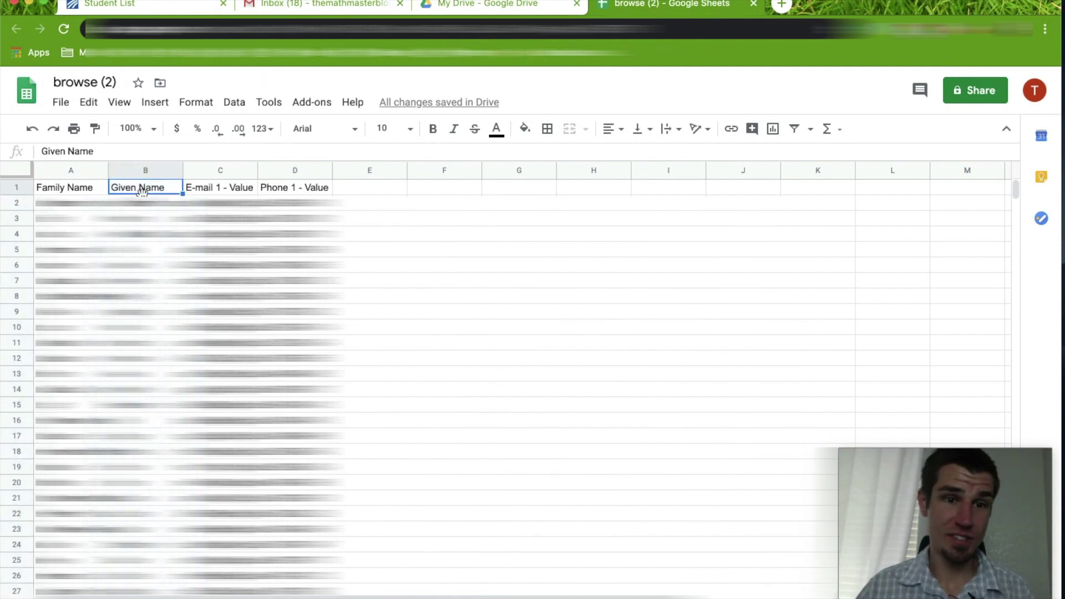
{"action": "left_click", "coordinate": [213, 191]}
{"action": "left_click", "coordinate": [274, 190]}
{"action": "left_click", "coordinate": [227, 192]}
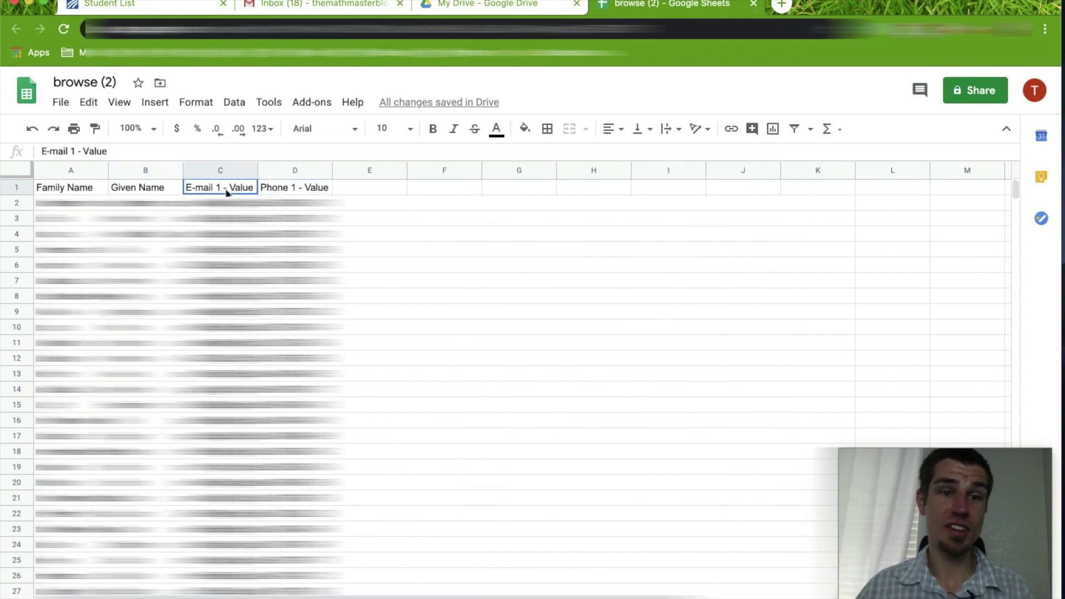
{"action": "left_click", "coordinate": [280, 192]}
{"action": "left_click", "coordinate": [219, 191]}
{"action": "left_click", "coordinate": [288, 193]}
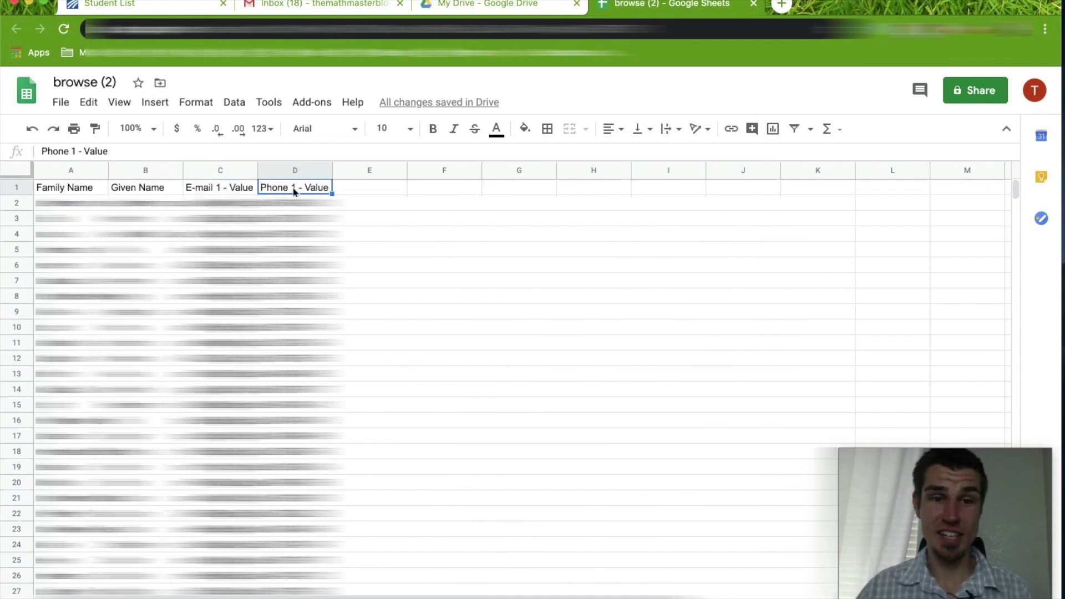
{"action": "left_click", "coordinate": [350, 191]}
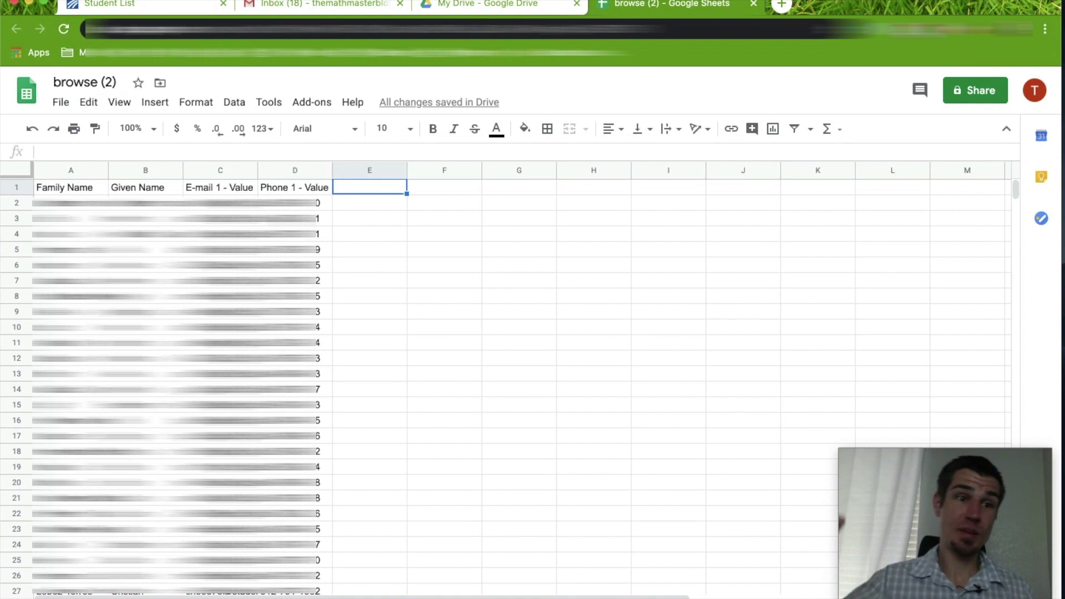
{"action": "left_click", "coordinate": [90, 189]}
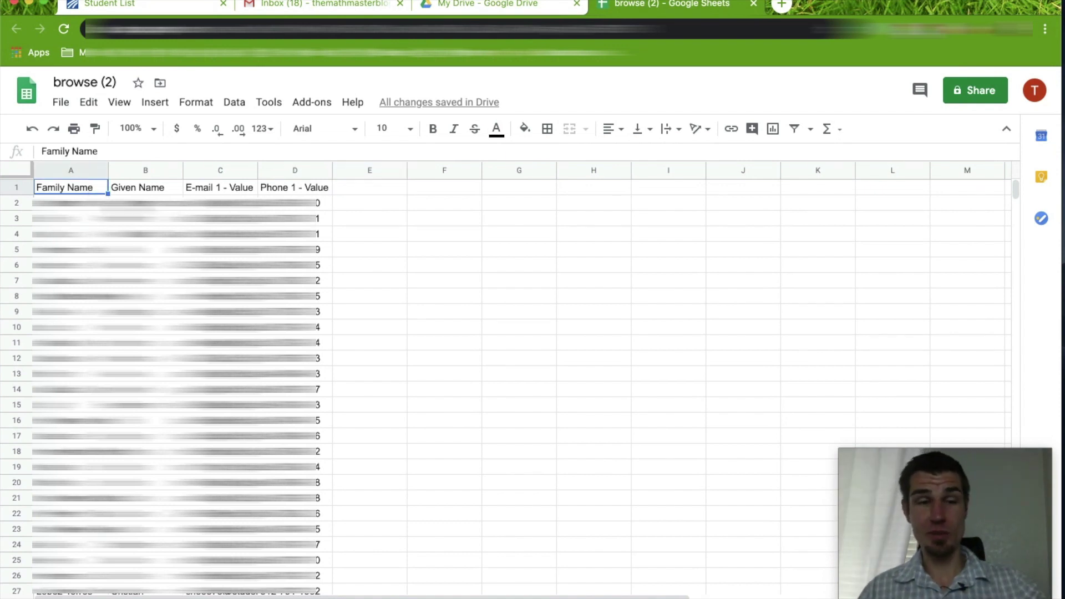
{"action": "left_click", "coordinate": [130, 193]}
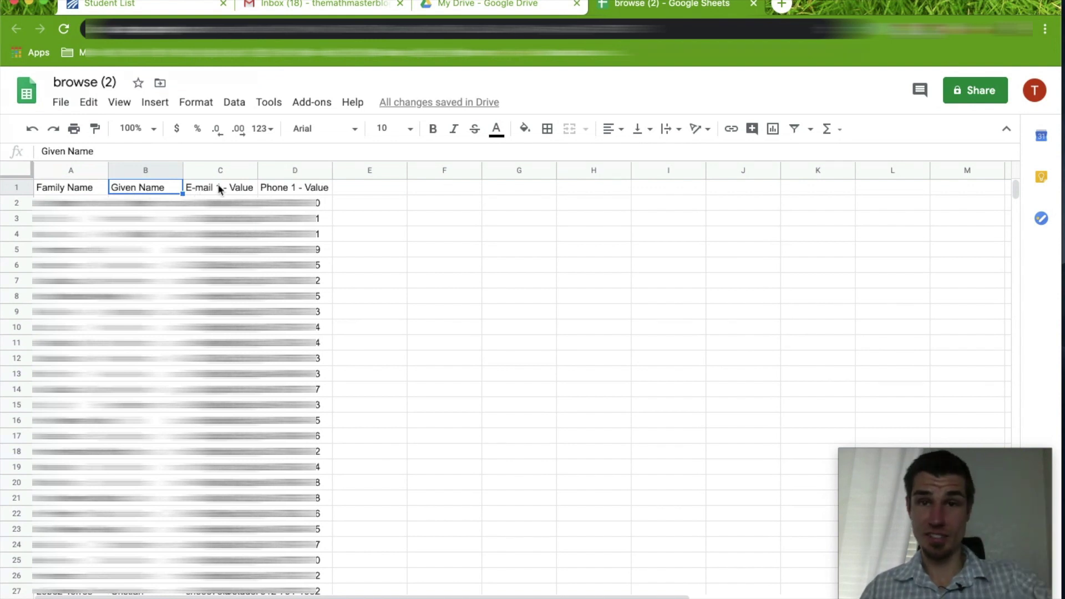
{"action": "left_click", "coordinate": [715, 341]}
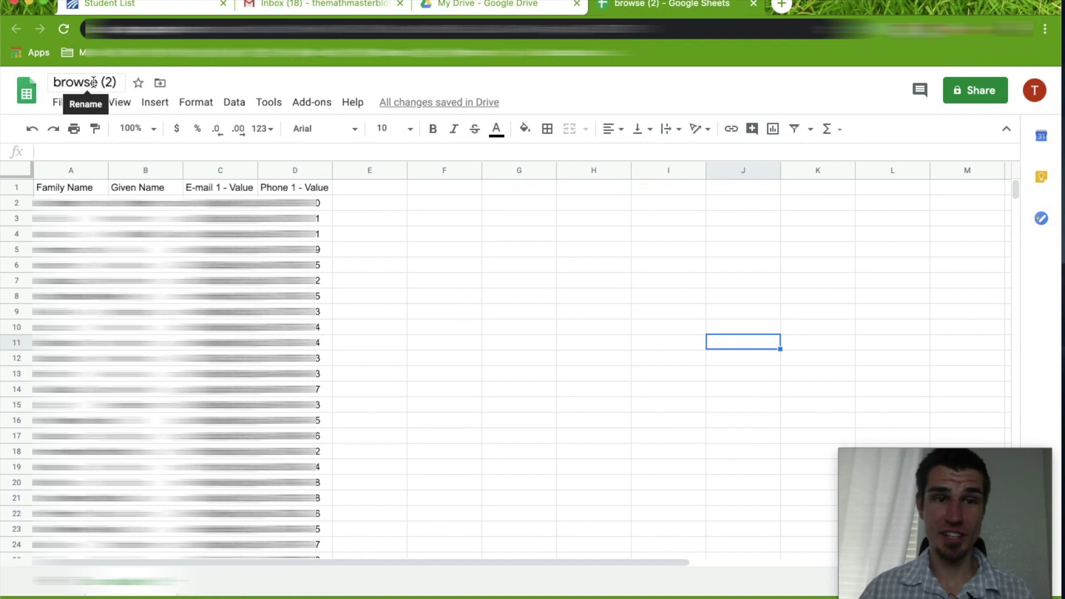
Rename the spreadsheet file as "Parent Contact Info"
{"action": "left_click", "coordinate": [125, 85]}
{"action": "key", "text": "BackSpace"}
{"action": "key", "text": "BackSpace"}
{"action": "key", "text": "BackSpace"}
{"action": "key", "text": "BackSpace"}
{"action": "key", "text": "BackSpace"}
{"action": "key", "text": "BackSpace"}
{"action": "key", "text": "BackSpace"}
{"action": "key", "text": "BackSpace"}
{"action": "key", "text": "BackSpace"}
{"action": "key", "text": "BackSpace"}
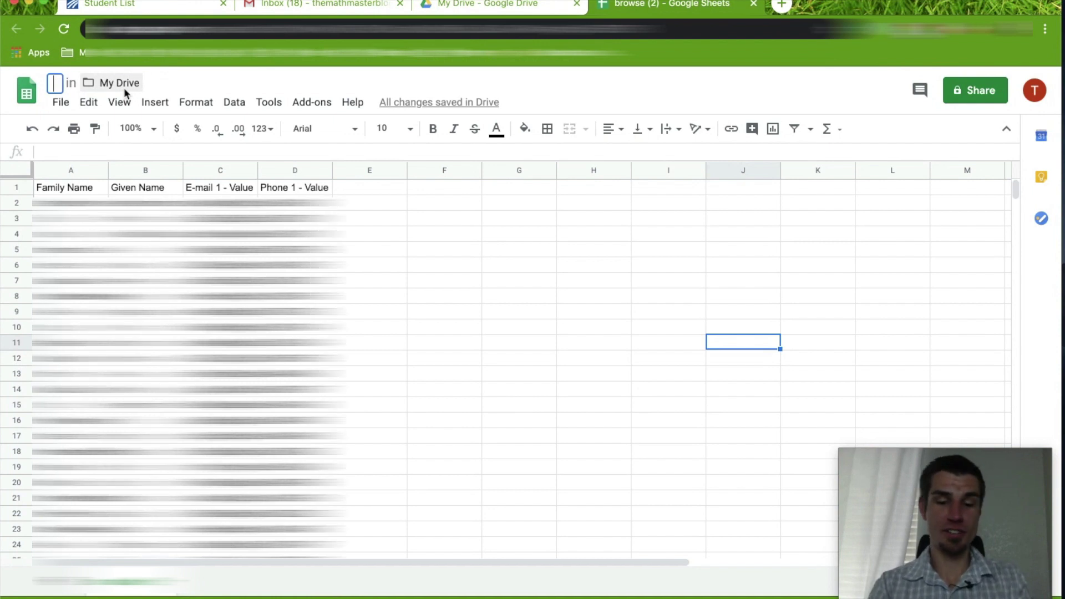
{"action": "type", "text": "Pa"}
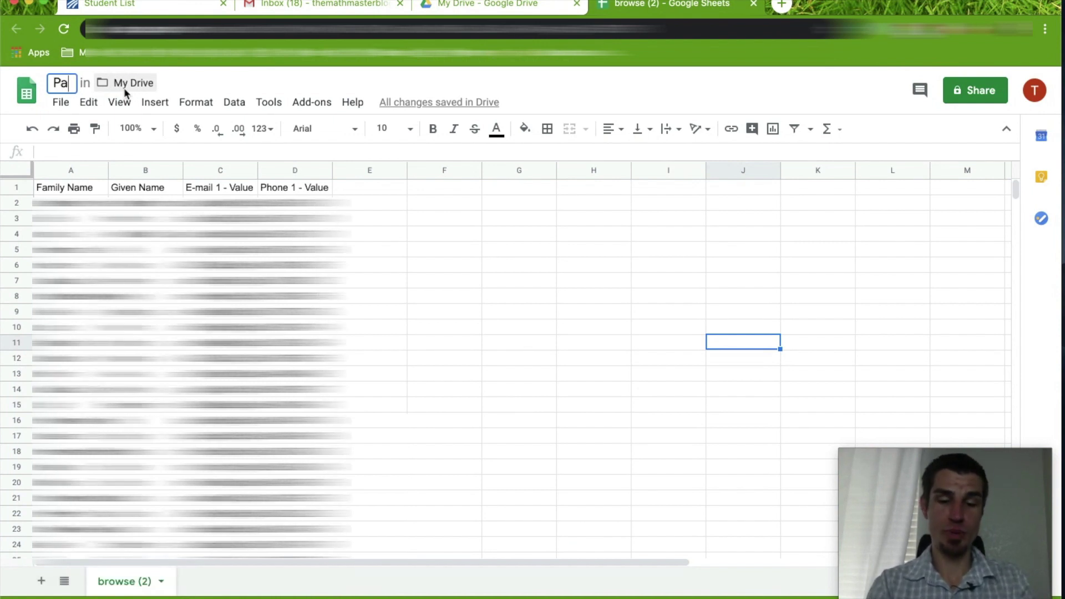
{"action": "type", "text": "rent Conta"}
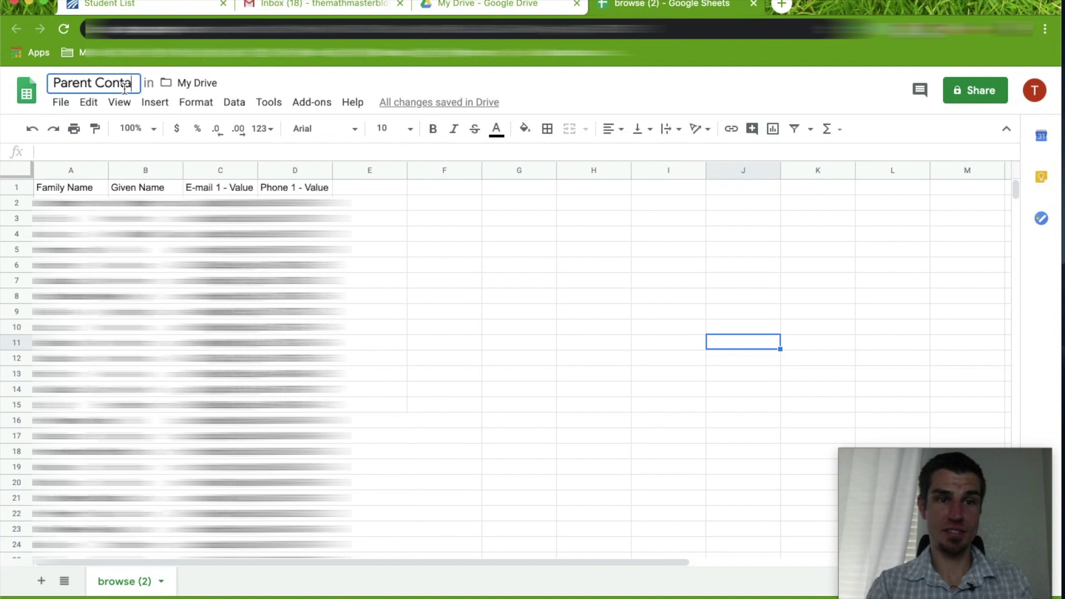
{"action": "type", "text": "ct Info"}
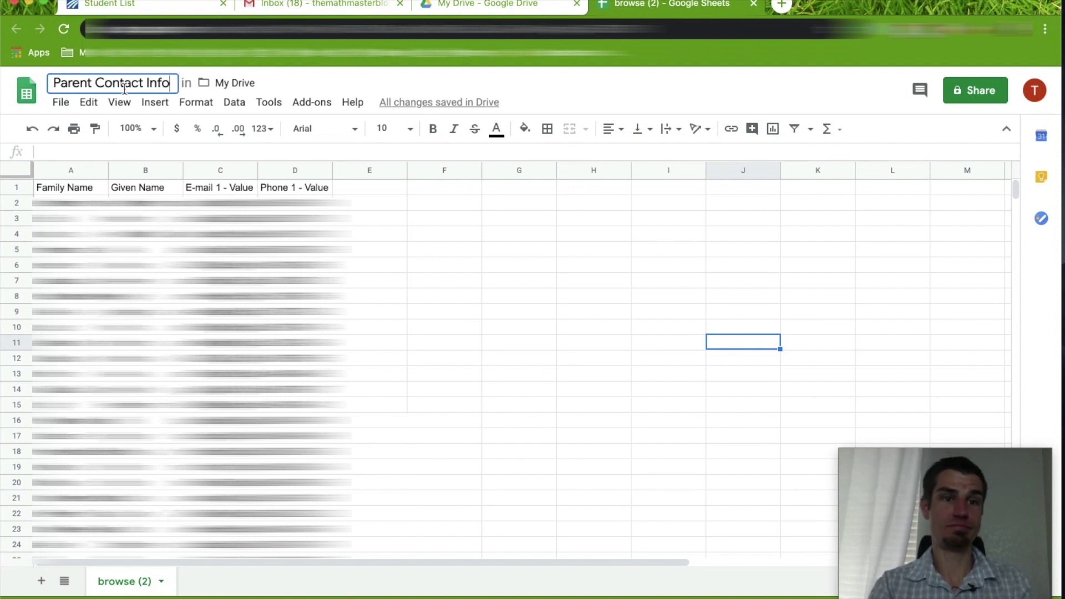
{"action": "key", "text": "Return"}
{"action": "left_click", "coordinate": [463, 254]}
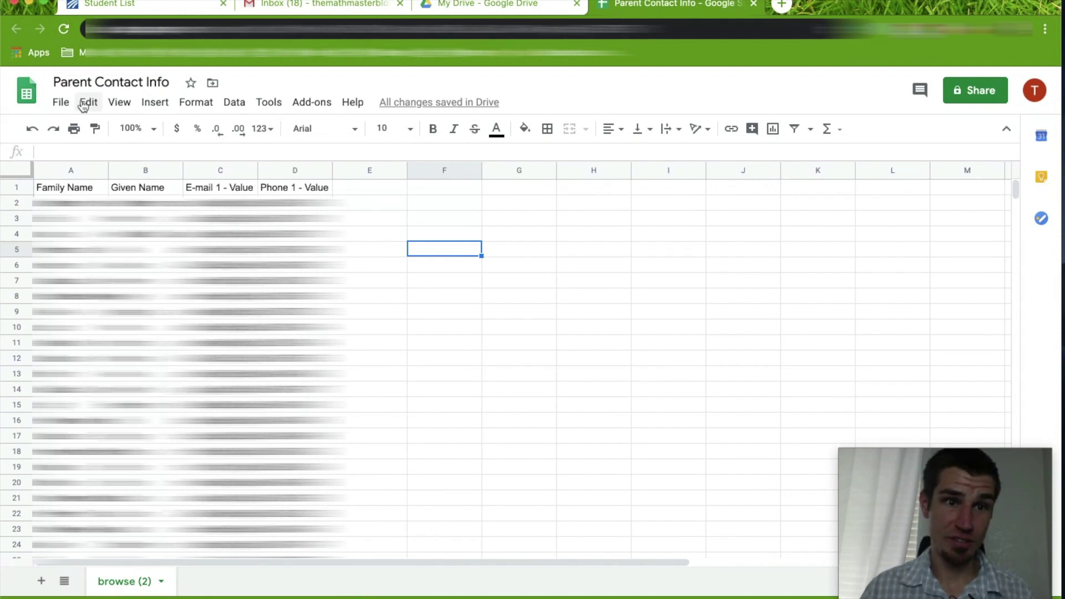
Download the current sheet as comma-separated values (.csv)
{"action": "left_click", "coordinate": [62, 104]}
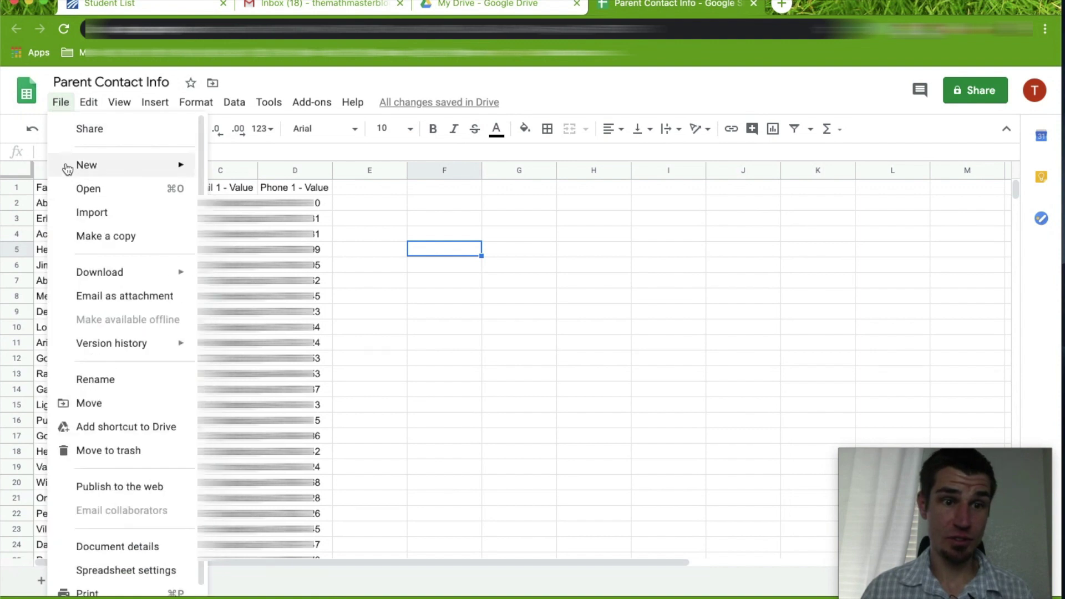
{"action": "mouse_move", "coordinate": [107, 273]}
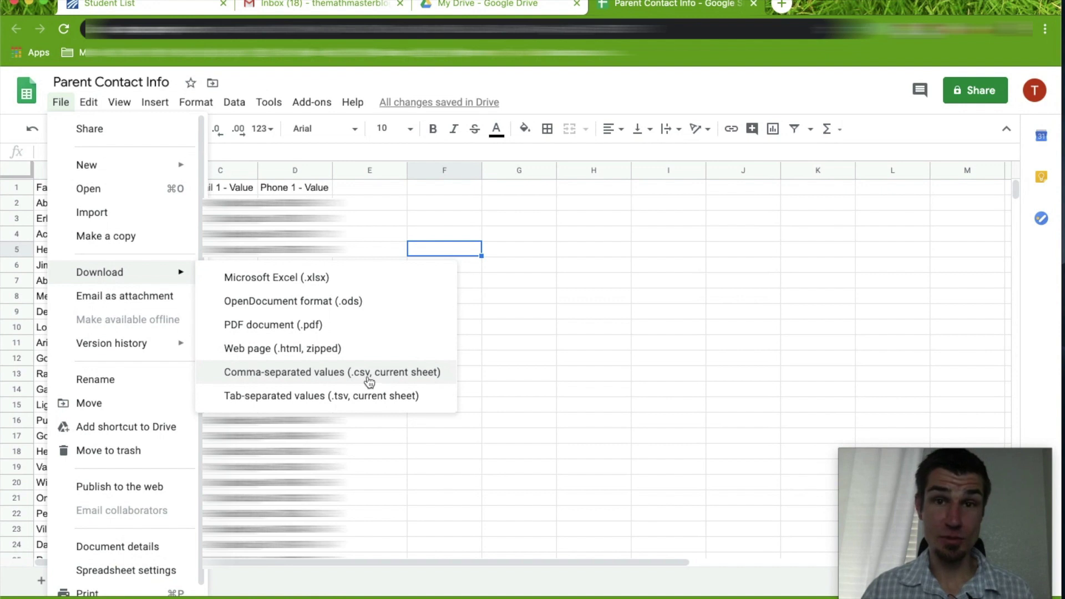
{"action": "left_click", "coordinate": [335, 379]}
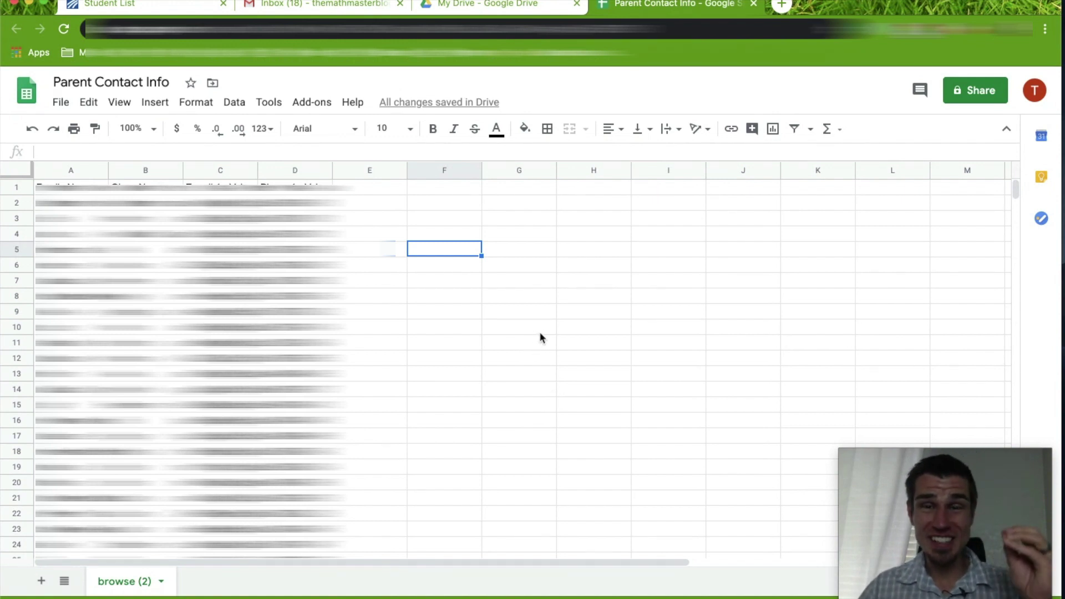
Switch to the Gmail inbox and open Google Contacts from it, keeping the Contacts navigation menu expanded
{"action": "left_click", "coordinate": [356, 8]}
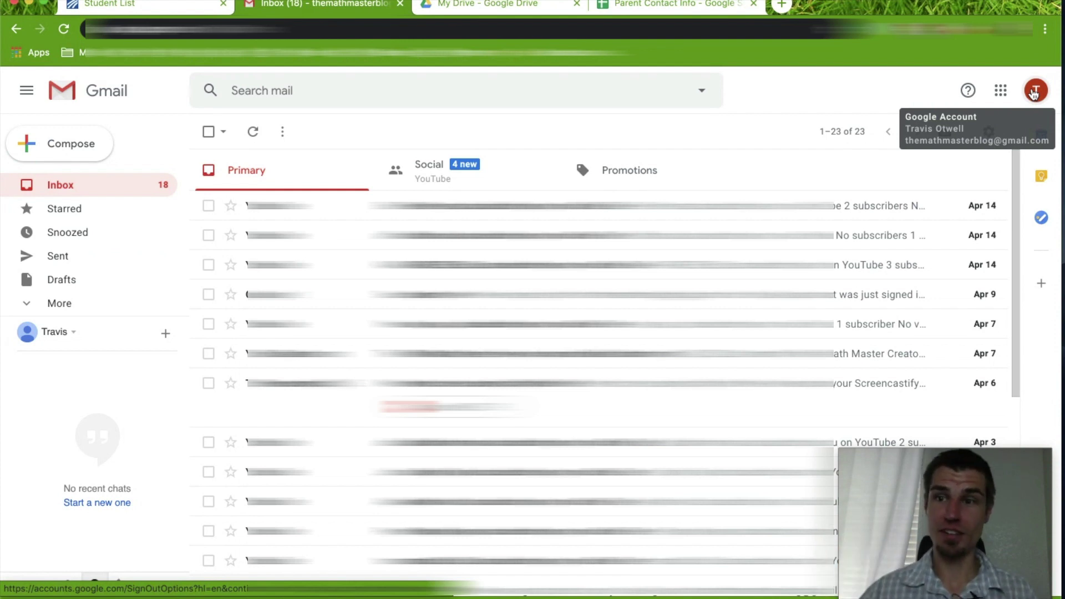
{"action": "left_click", "coordinate": [1001, 97]}
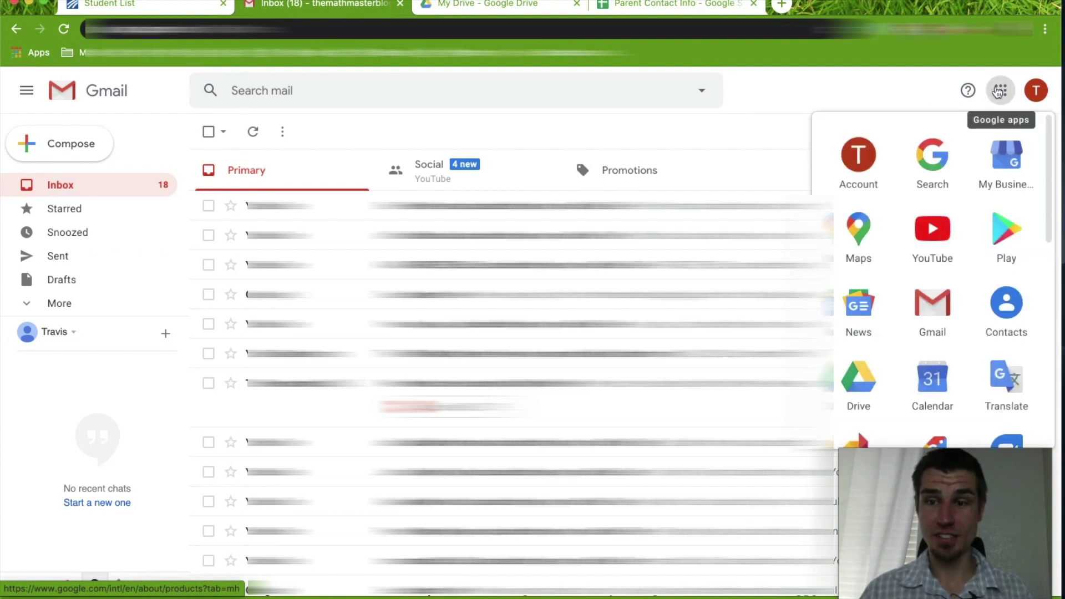
{"action": "left_click", "coordinate": [1006, 311]}
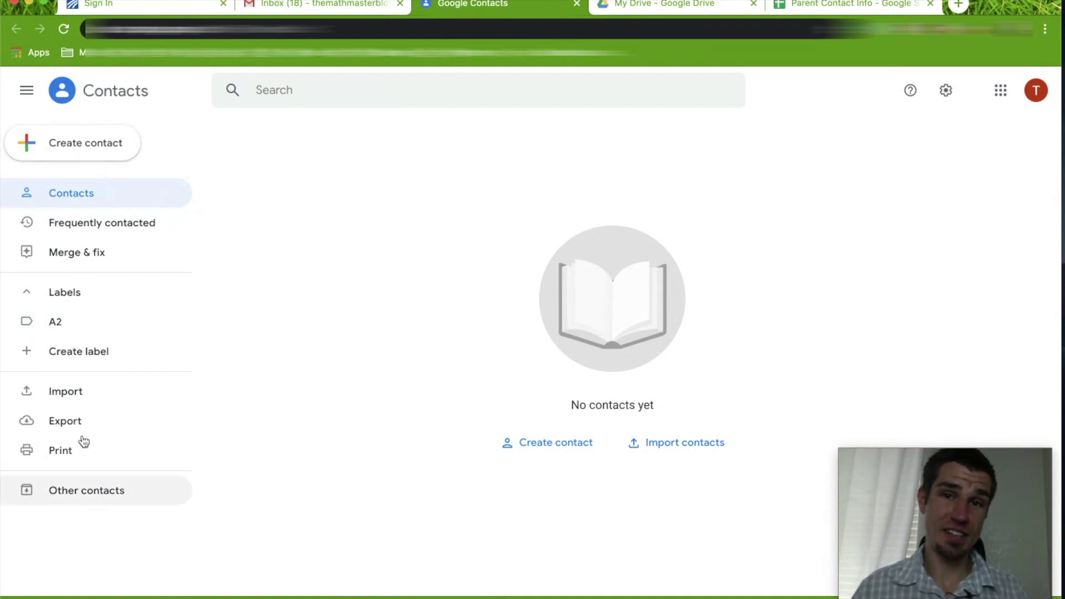
{"action": "left_click", "coordinate": [26, 92]}
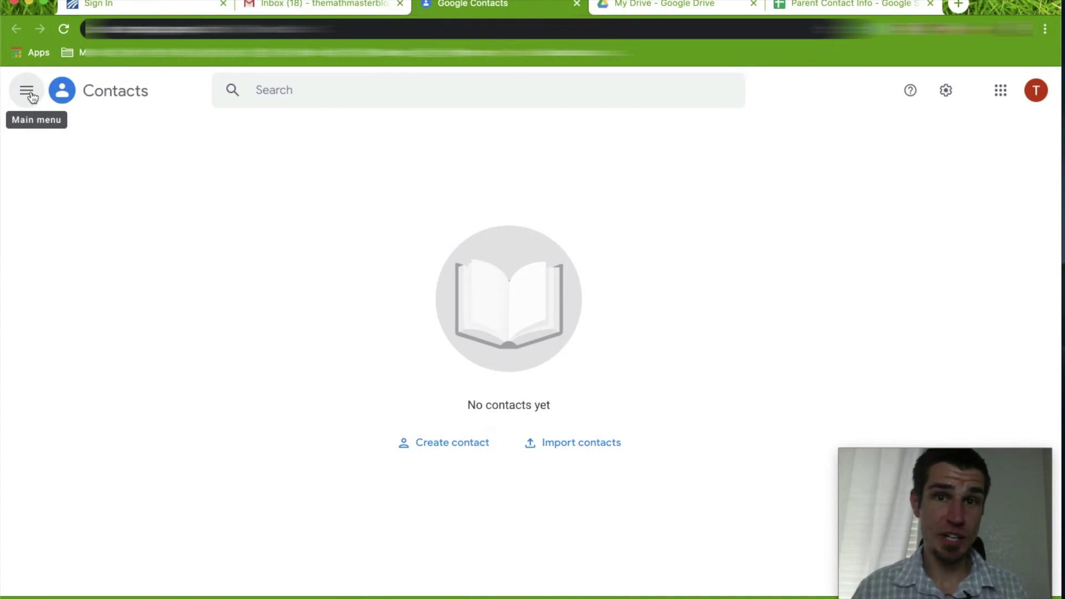
{"action": "left_click", "coordinate": [28, 95]}
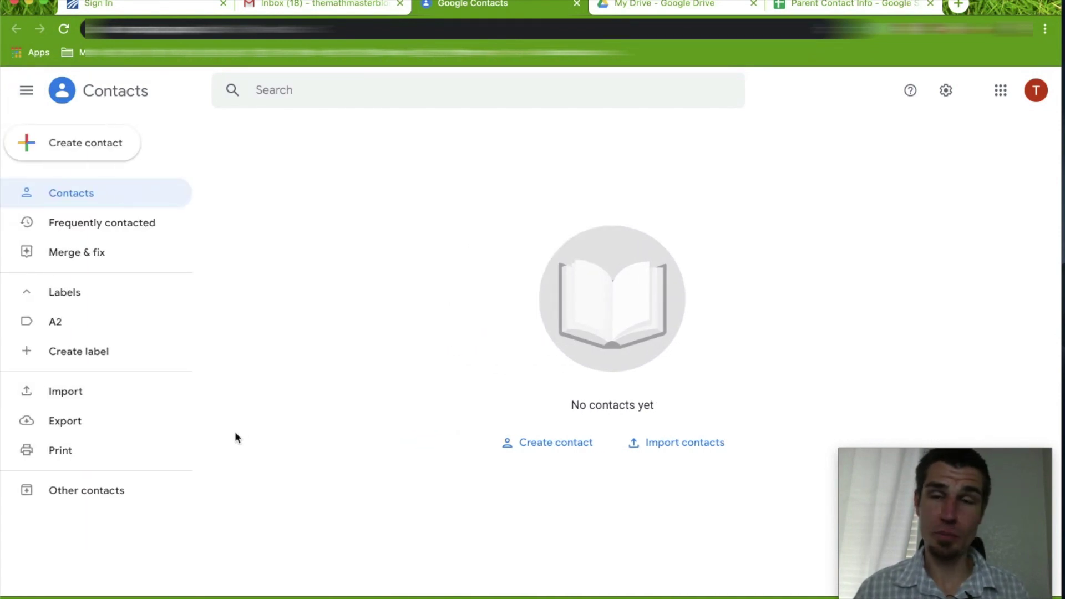
Import "Parent Contact Info - browse (2).csv" from the Downloads folder into Google Contacts without assigning a label
{"action": "left_click", "coordinate": [62, 393]}
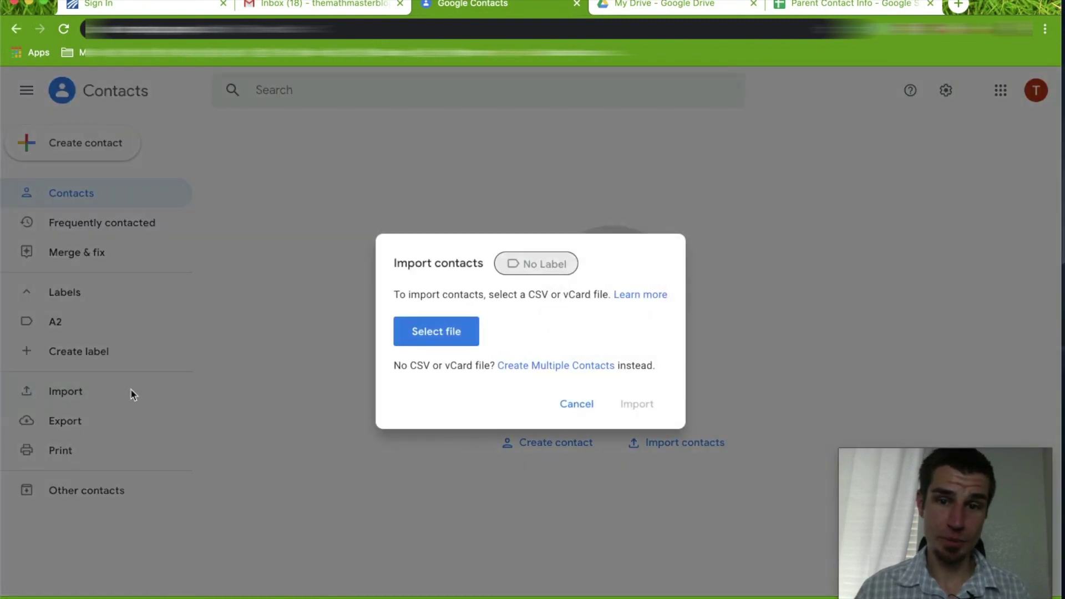
{"action": "left_click", "coordinate": [444, 336]}
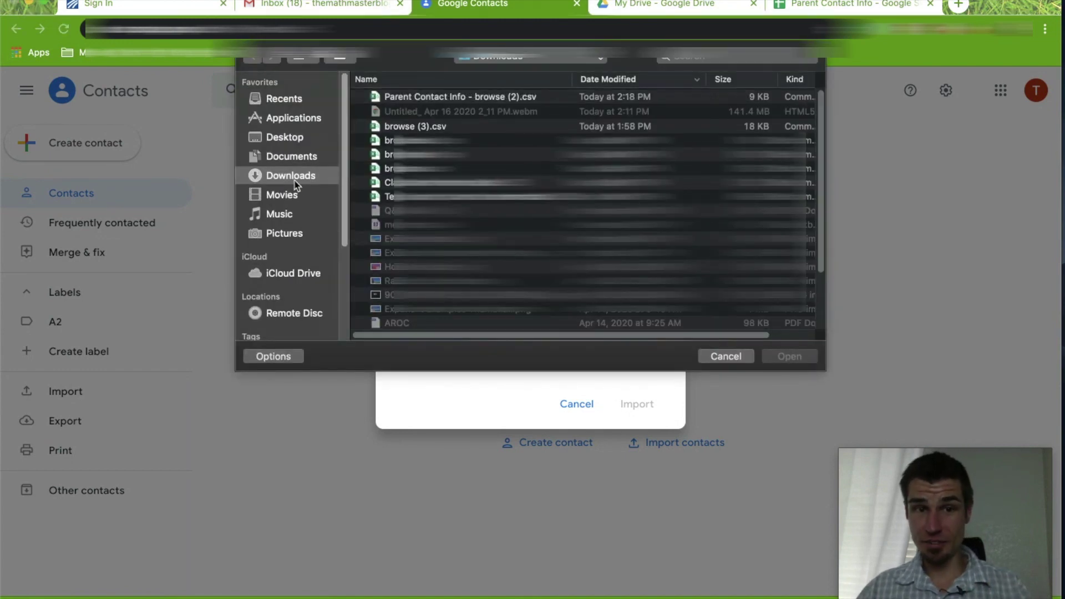
{"action": "left_click", "coordinate": [444, 97]}
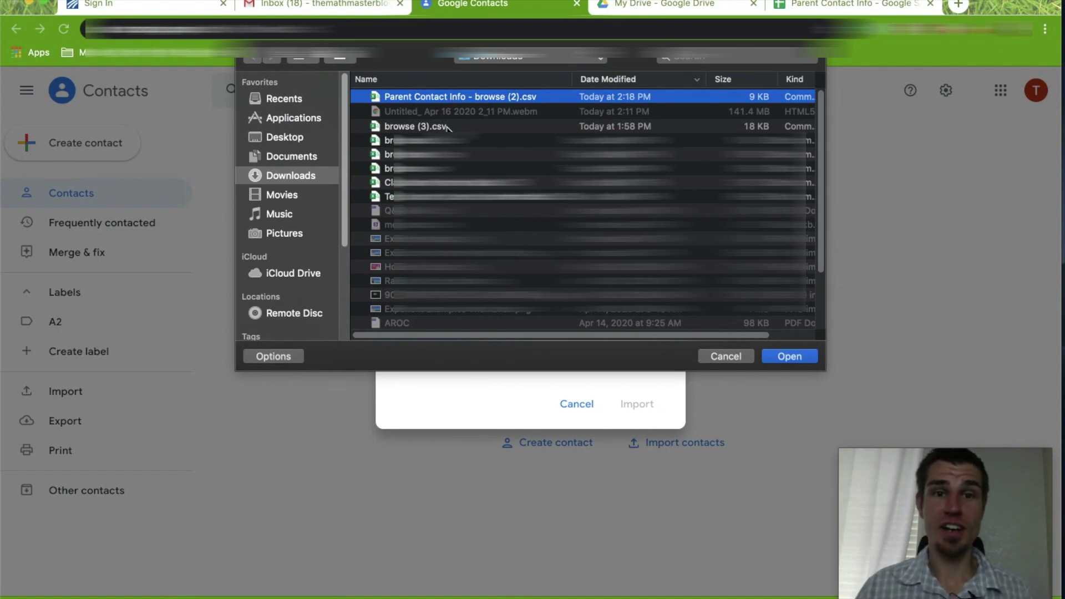
{"action": "left_click", "coordinate": [801, 361]}
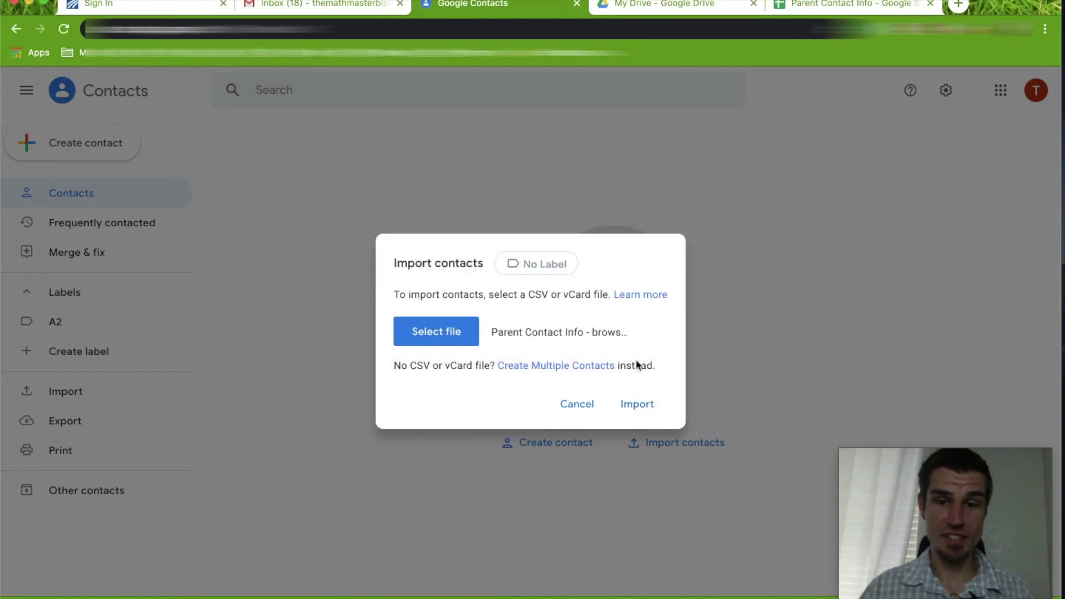
{"action": "left_click", "coordinate": [638, 405]}
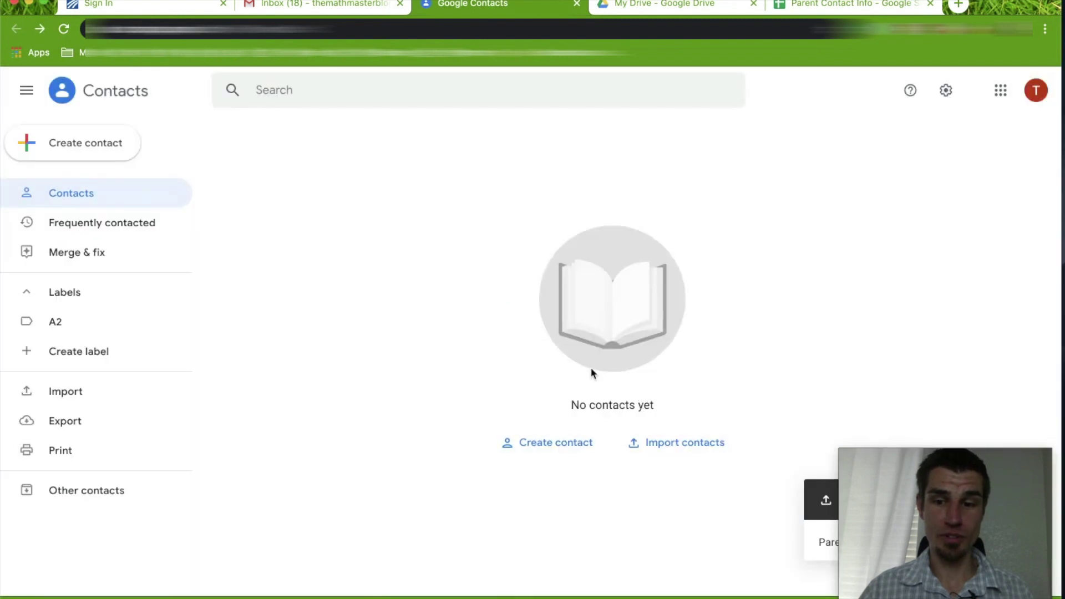
{"action": "left_click_drag", "start_coordinate": [856, 437], "coordinate": [851, 309]}
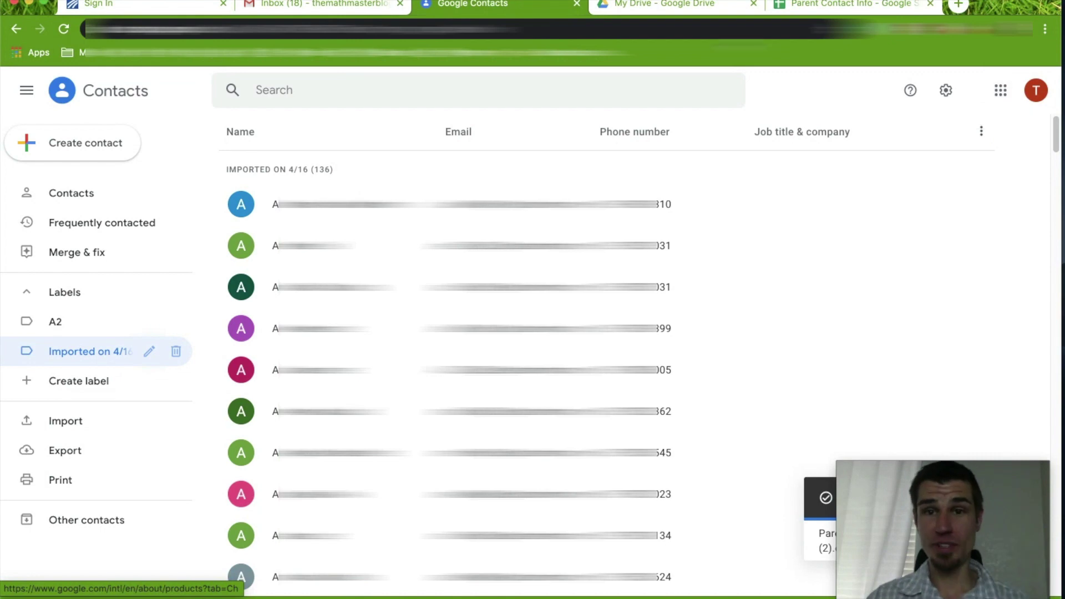
Search Google for "google voice" in a new browser tab
{"action": "left_click", "coordinate": [958, 6]}
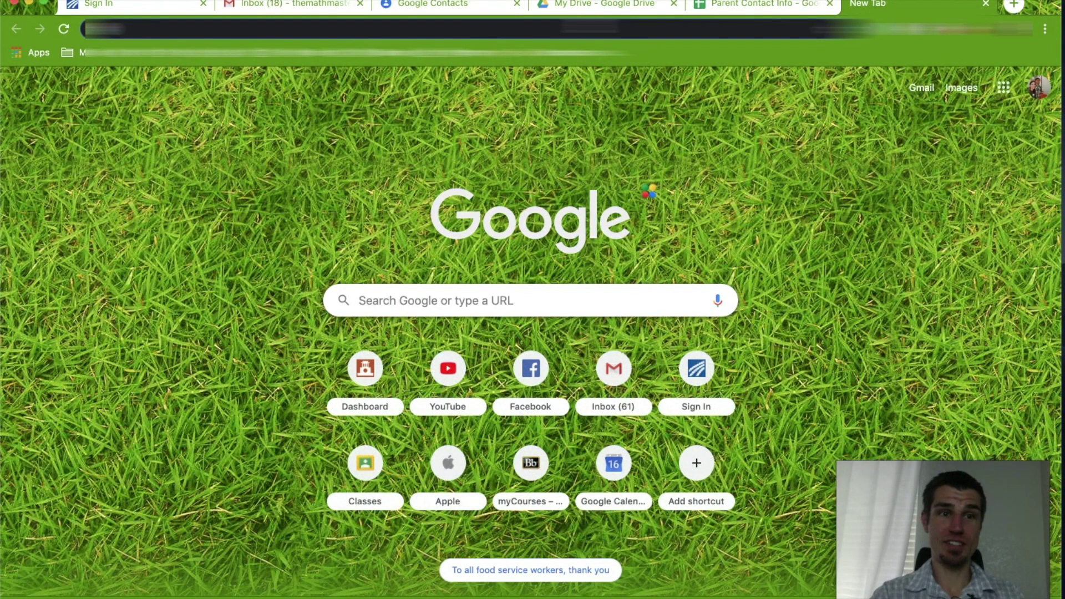
{"action": "type", "text": "google voice"}
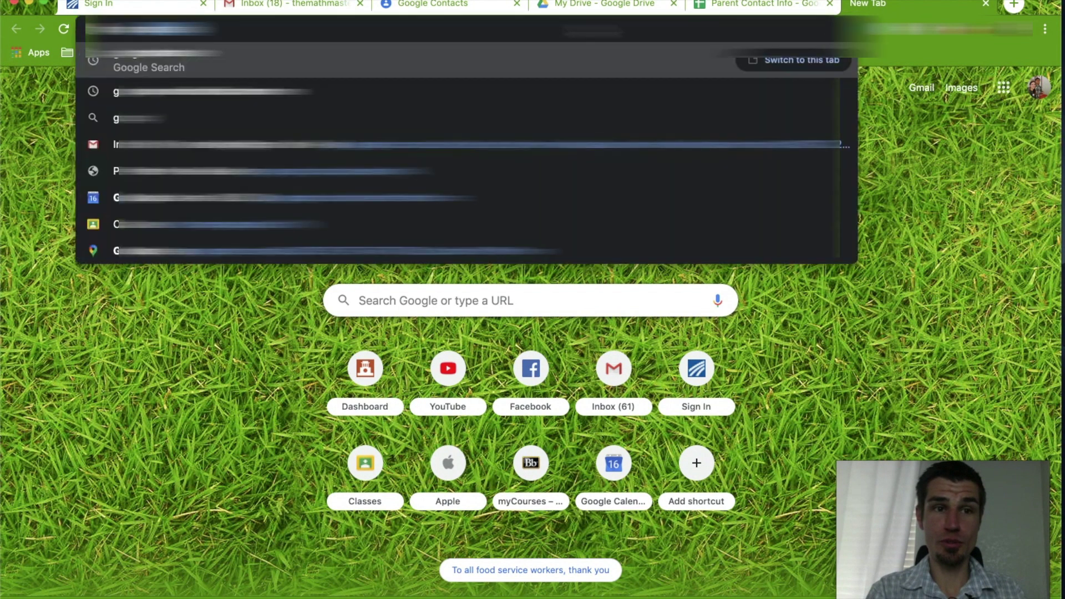
{"action": "key", "text": "Return"}
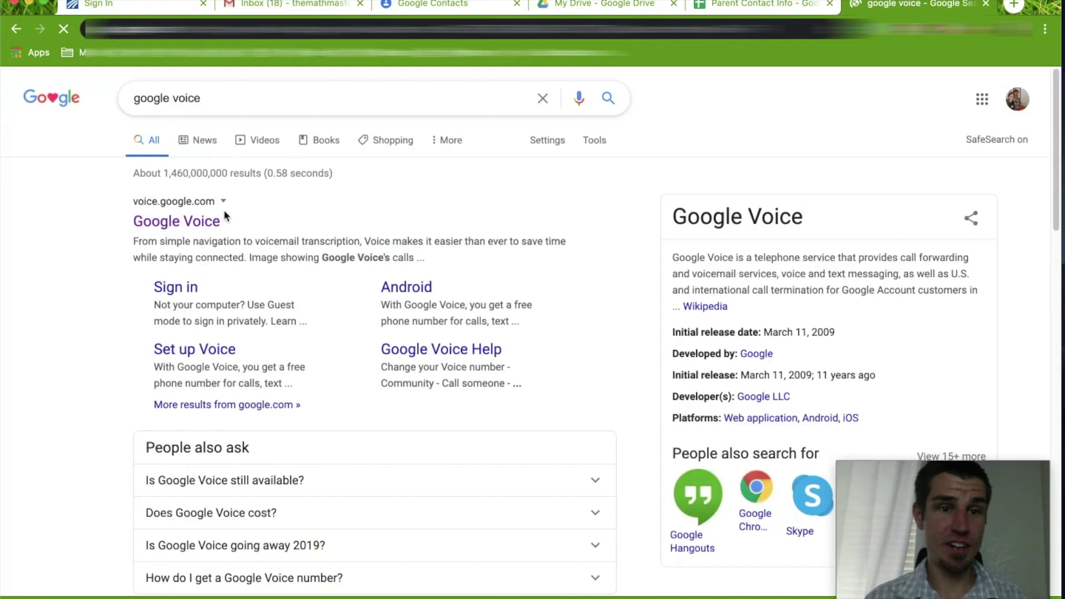
Open Google Voice from the search results and switch to the Google account that already has a Voice number
{"action": "left_click", "coordinate": [179, 225]}
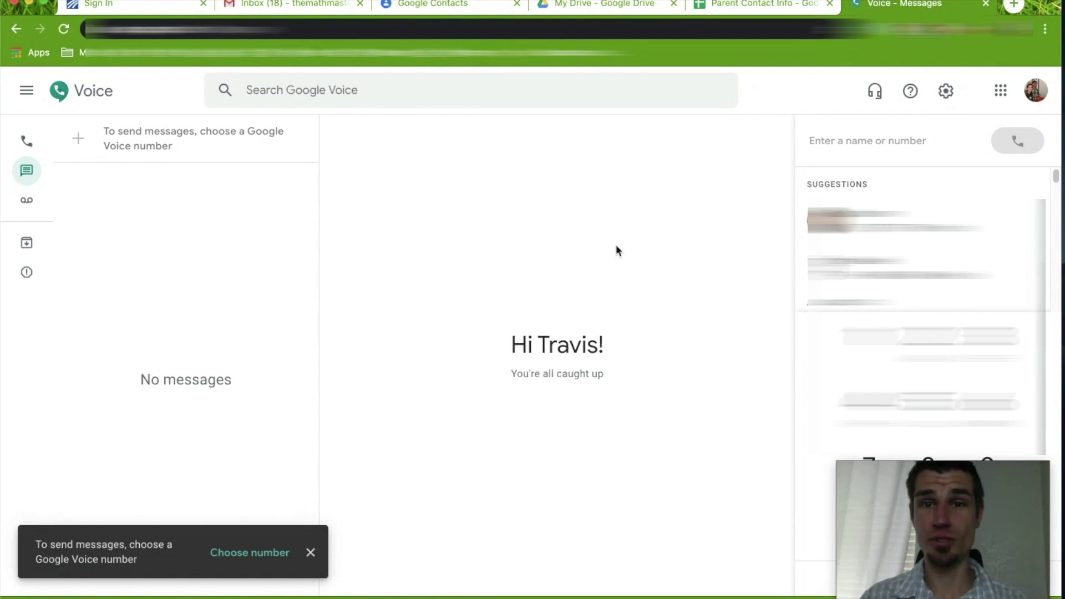
{"action": "left_click", "coordinate": [1036, 91]}
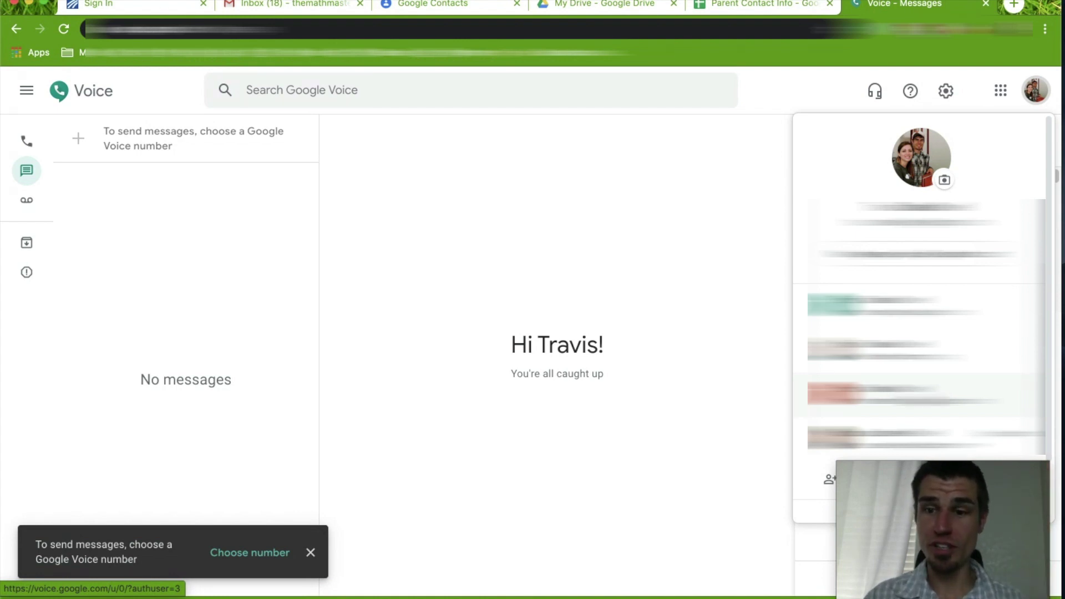
{"action": "left_click", "coordinate": [887, 395]}
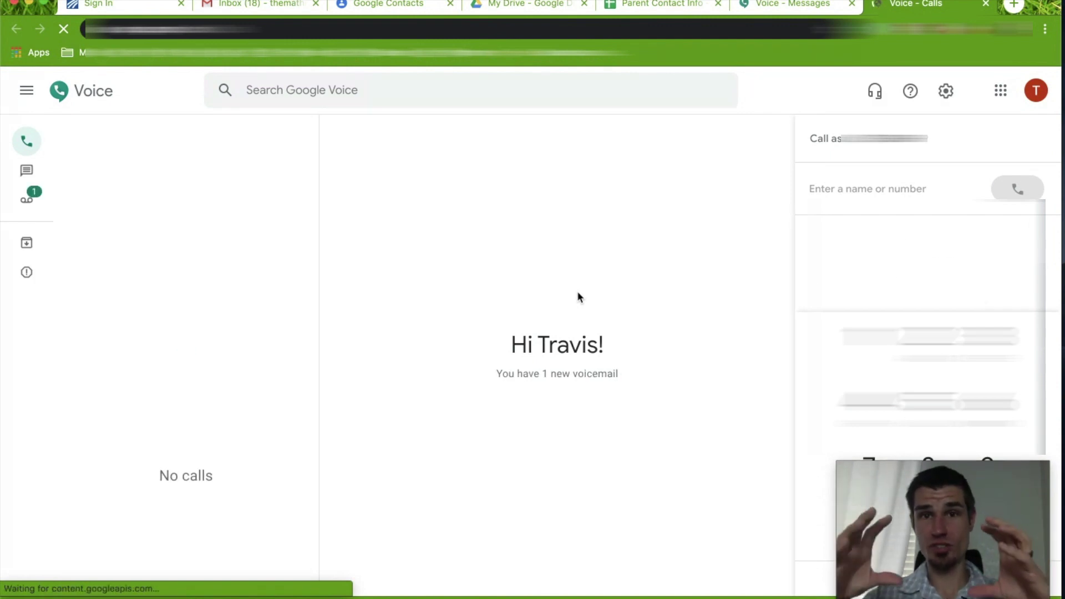
Start a new text message in Google Voice and add the teacher's own contact as the recipient
{"action": "left_click", "coordinate": [32, 173]}
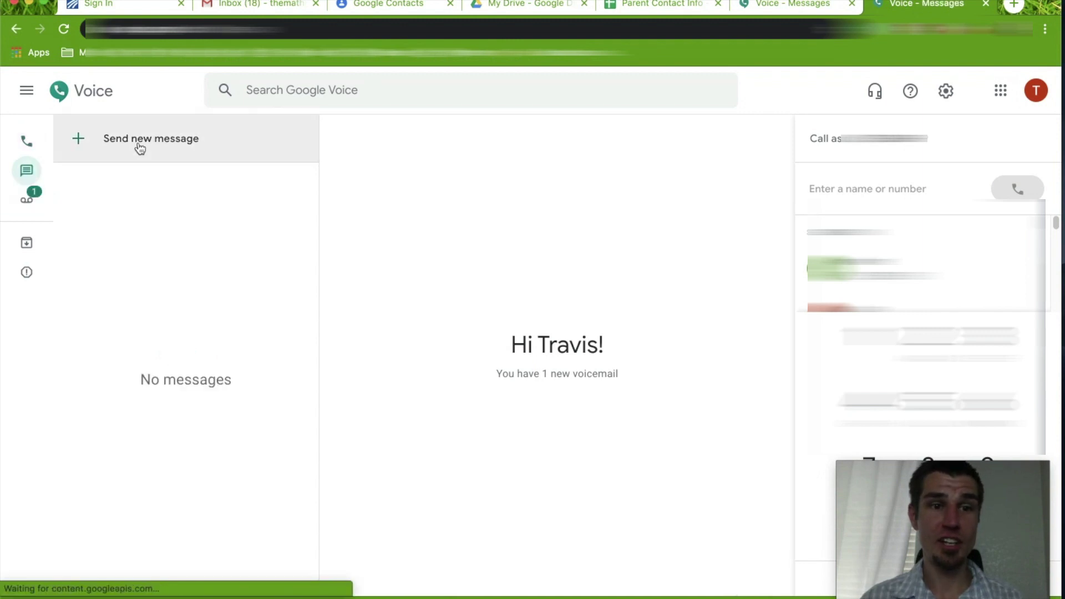
{"action": "left_click", "coordinate": [140, 146]}
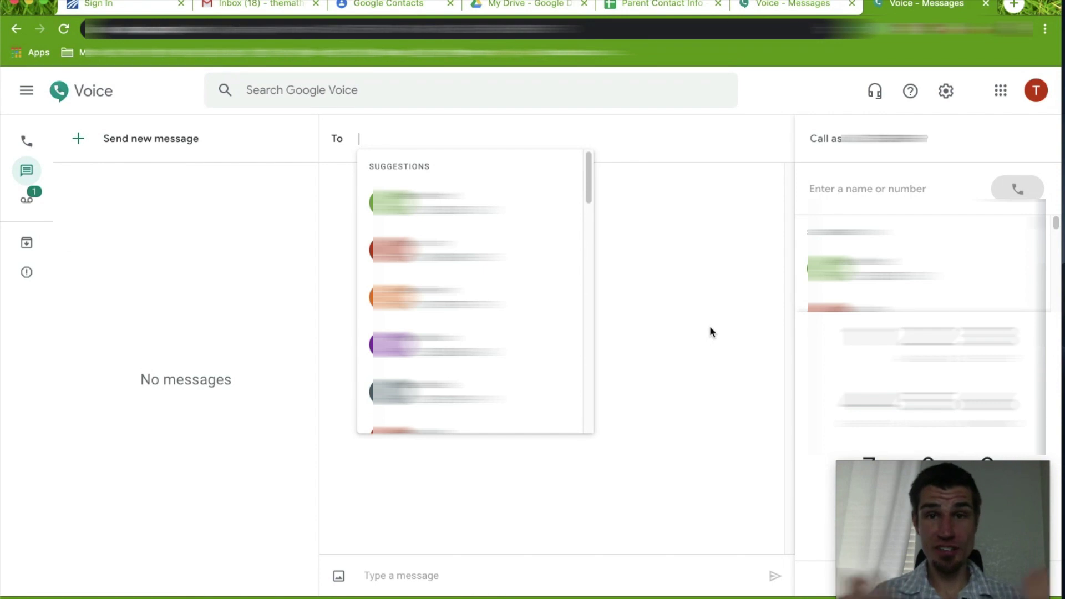
{"action": "type", "text": "Mr. O"}
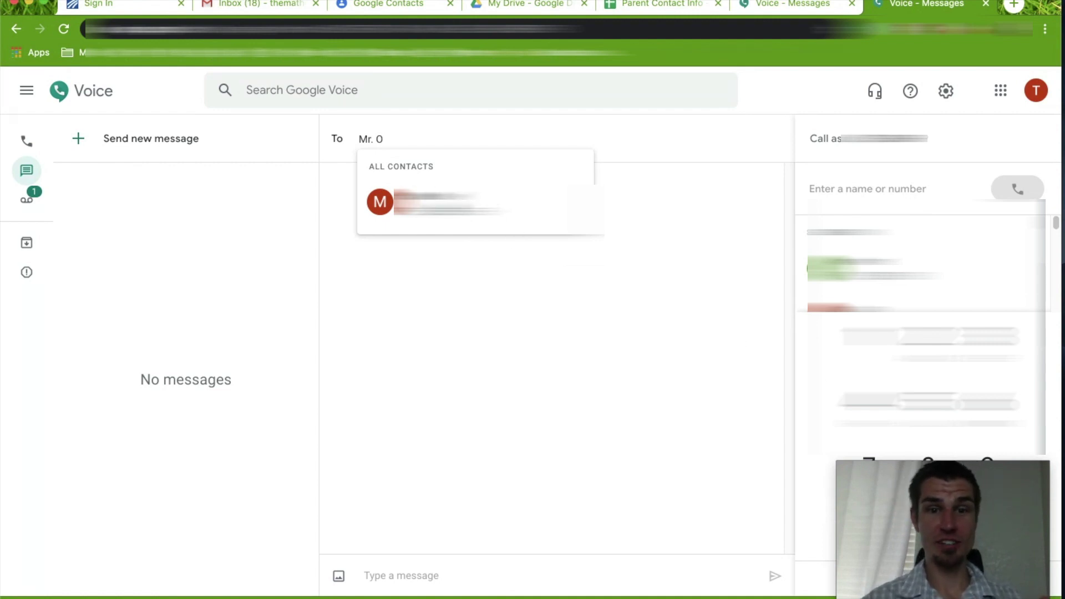
{"action": "key", "text": "Return"}
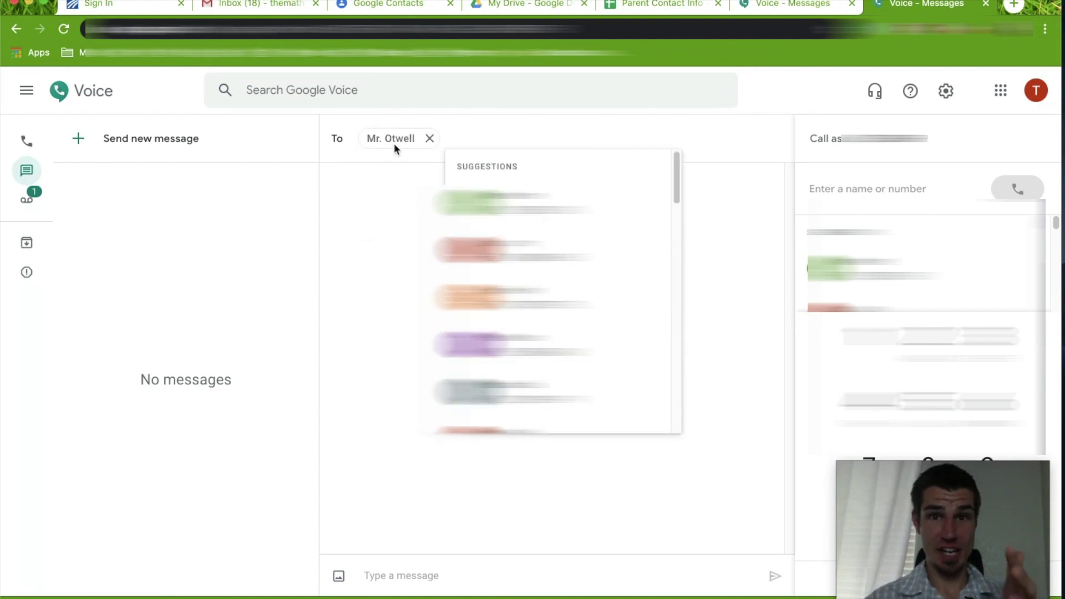
{"action": "left_click", "coordinate": [385, 189]}
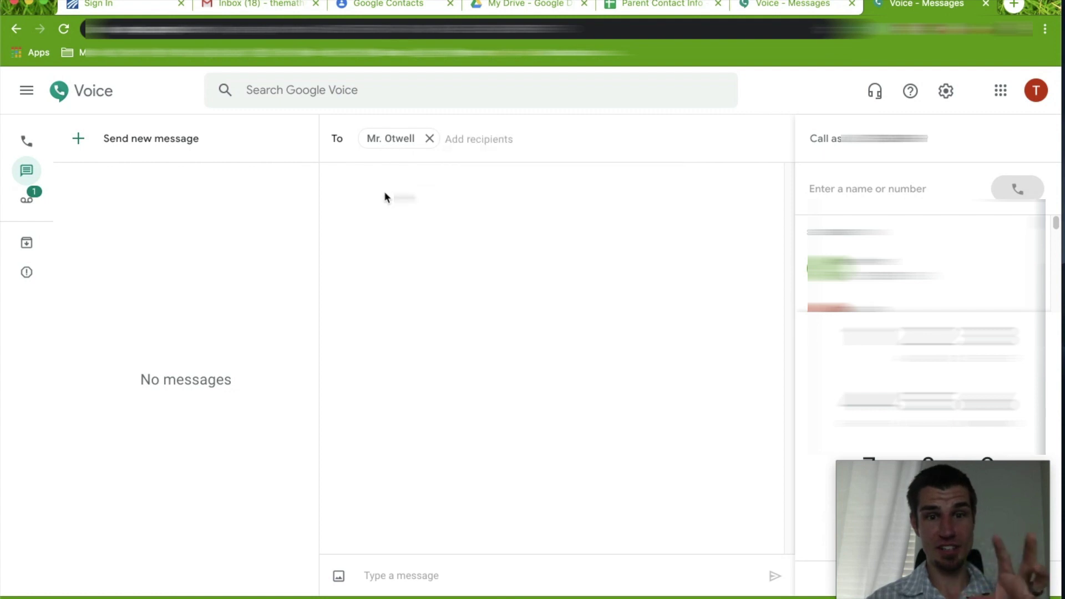
Begin writing the message text with "Hel" in the new conversation
{"action": "left_click", "coordinate": [426, 588]}
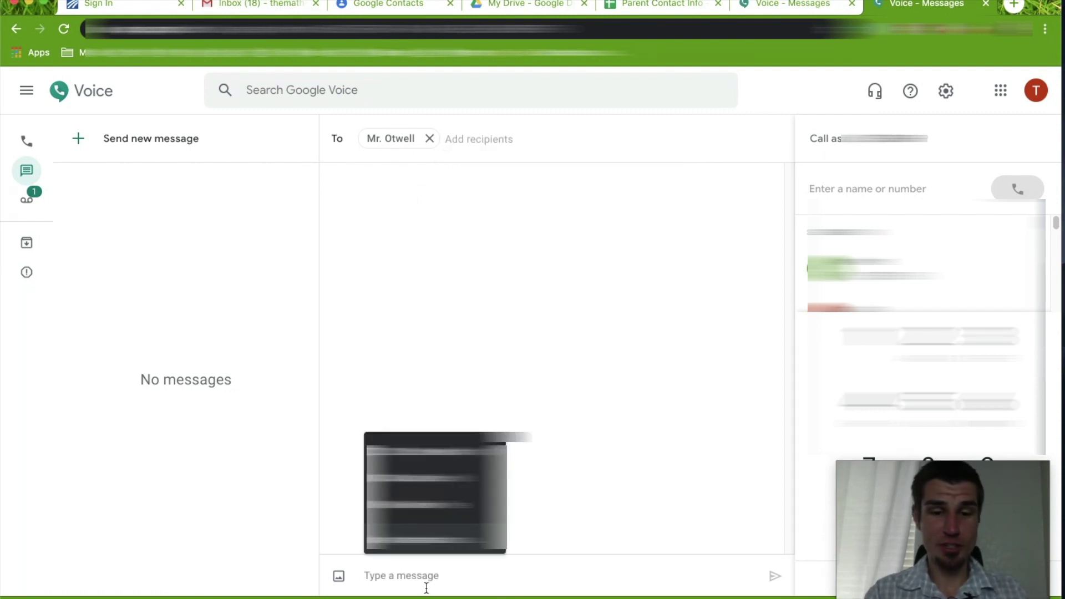
{"action": "type", "text": "Hel"}
{"action": "key", "text": "BackSpace"}
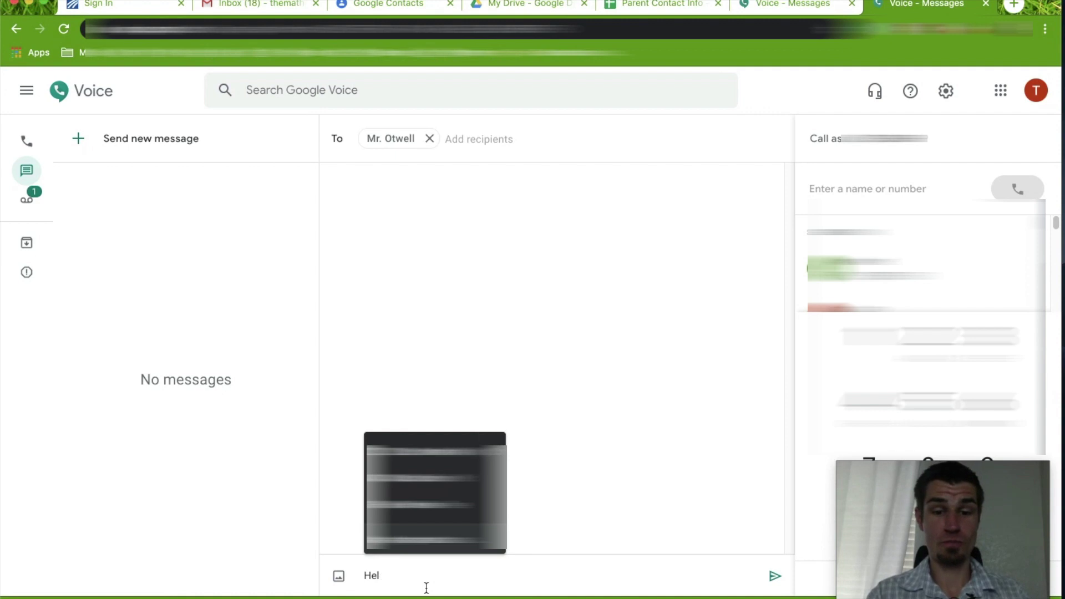